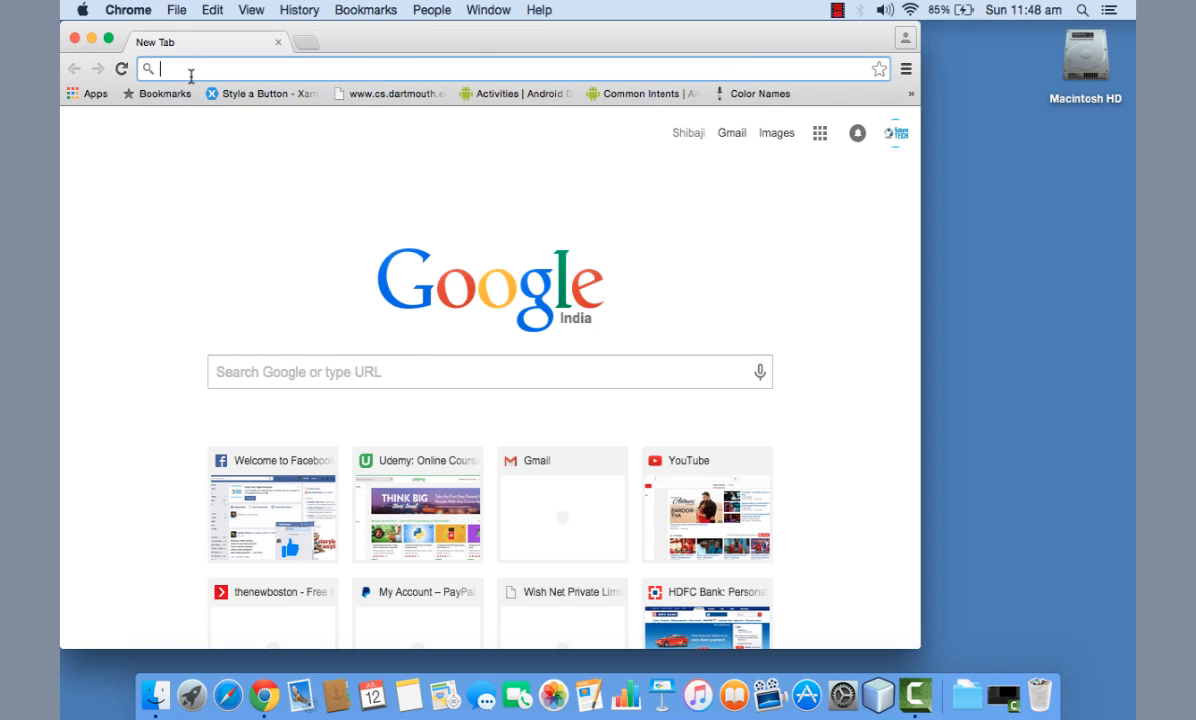
{"action": "type", "text": "www.cod"}
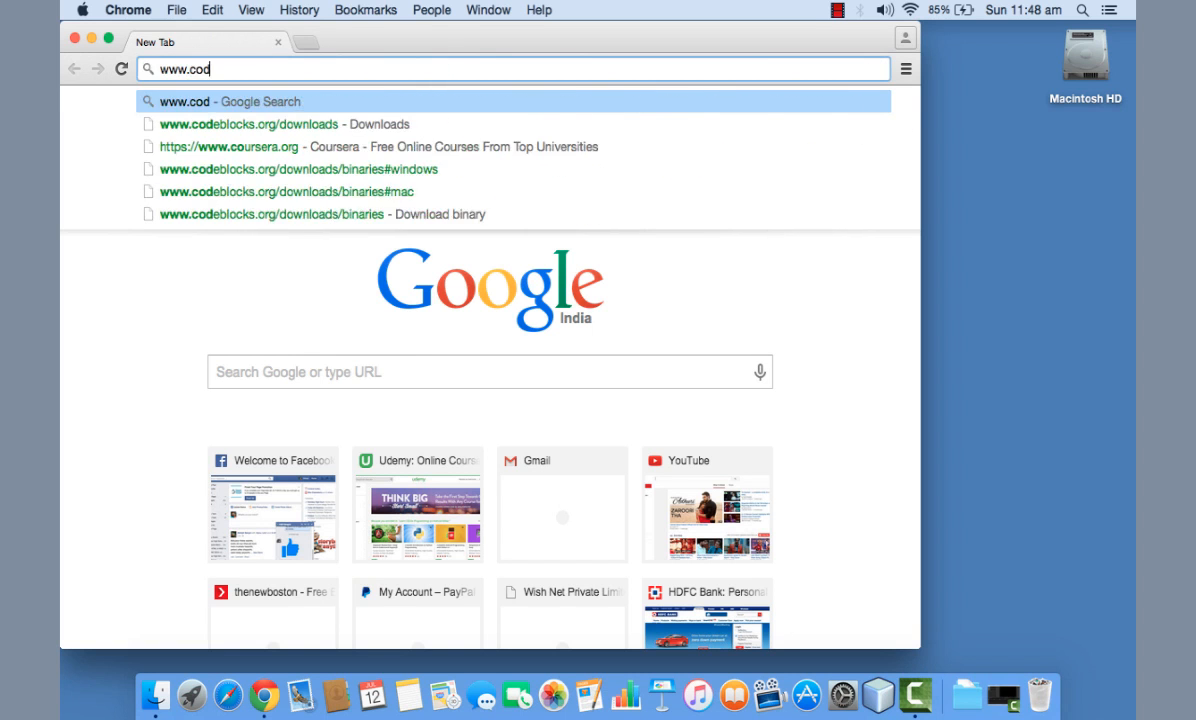
{"action": "type", "text": "eblocks"}
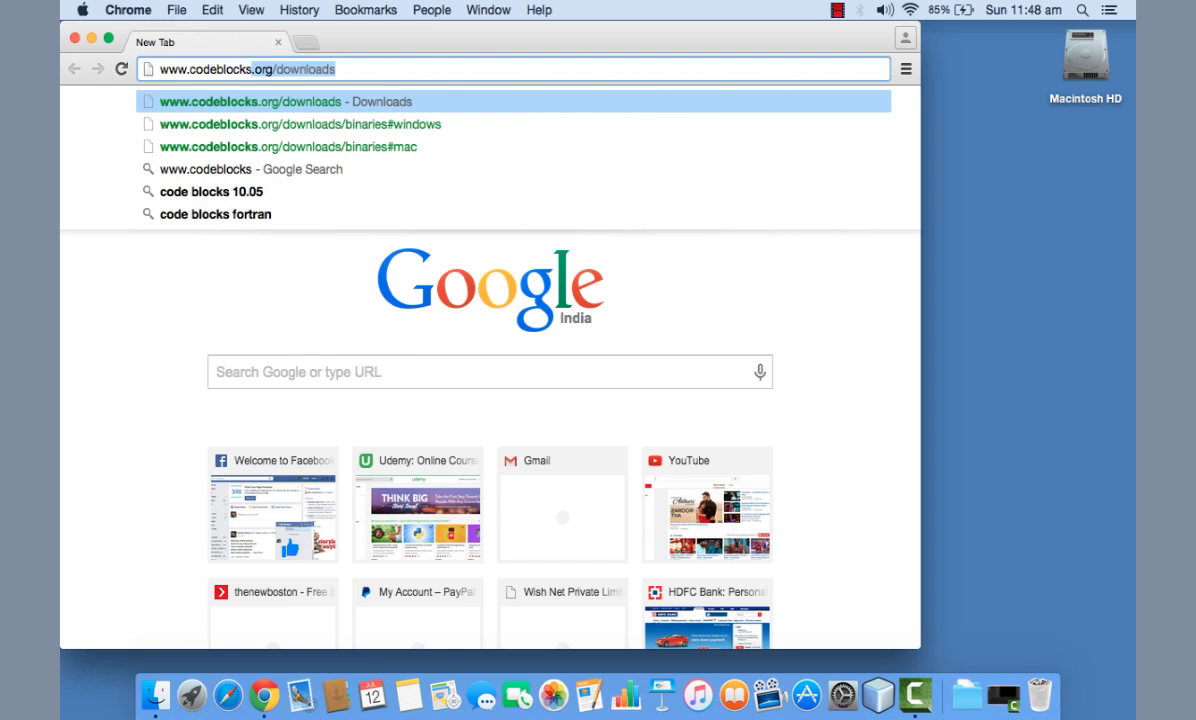
{"action": "key", "text": "Return"}
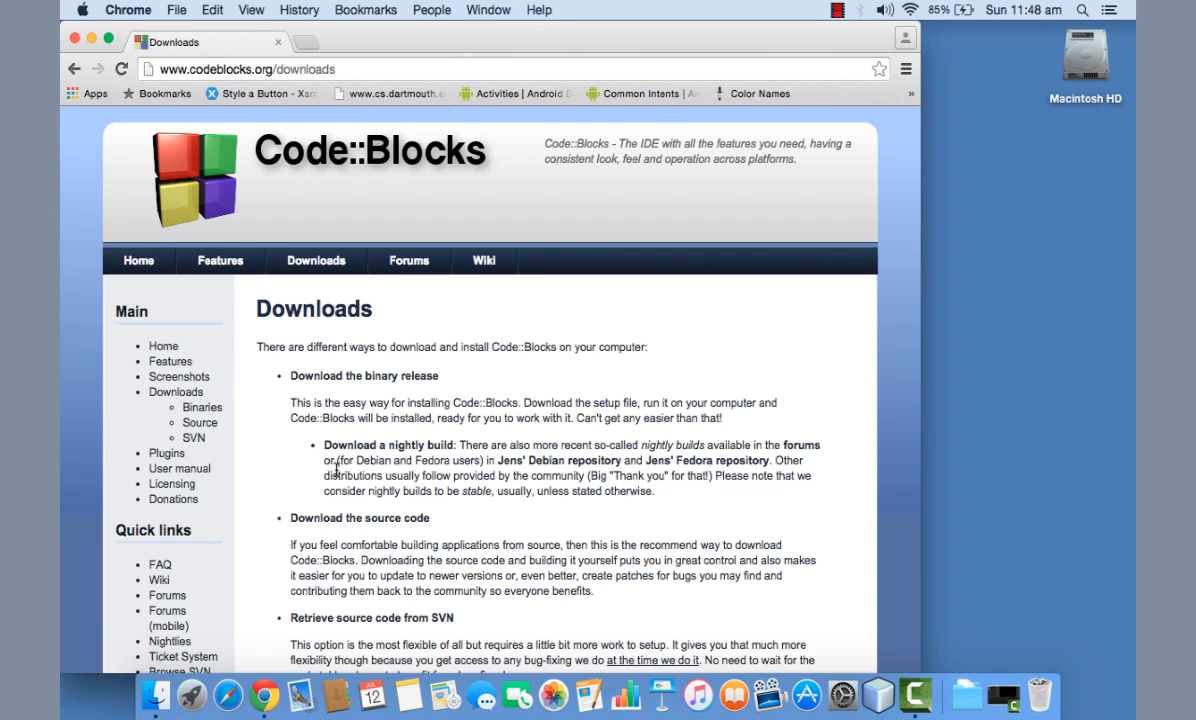
Look over the download options and open the Binaries page
{"action": "scroll", "coordinate": [315, 440], "scroll_direction": "down", "scroll_amount": 2}
{"action": "scroll", "coordinate": [337, 467], "scroll_direction": "down", "scroll_amount": 5}
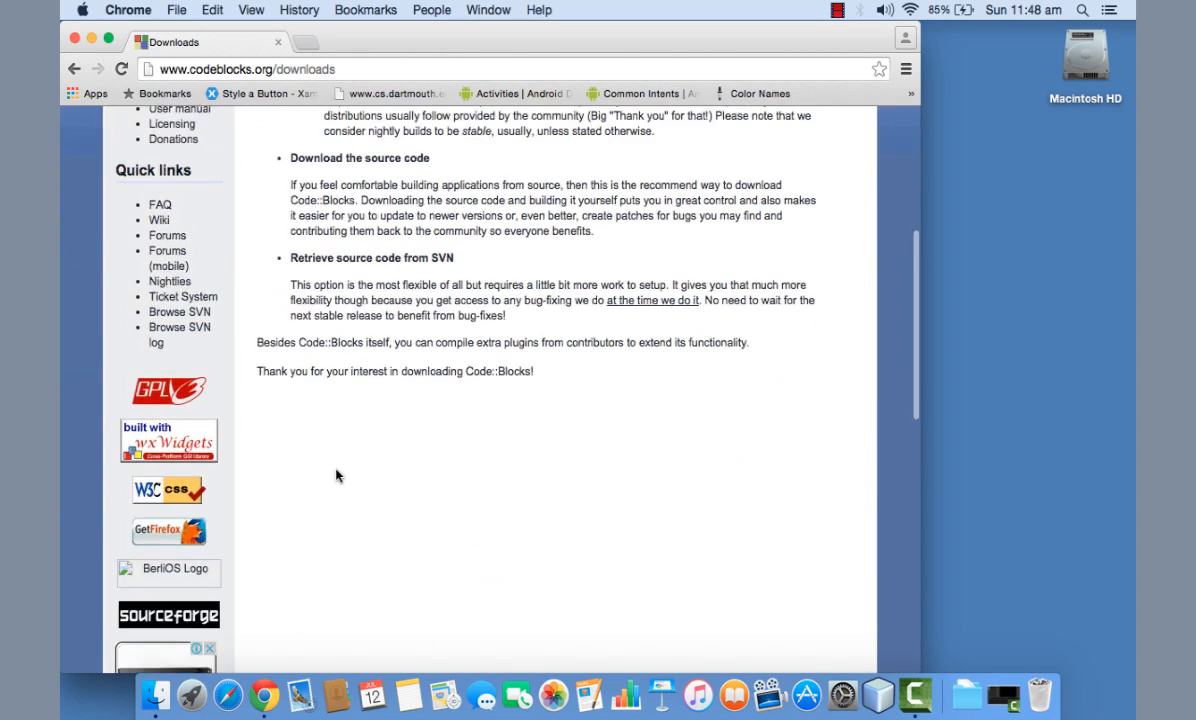
{"action": "scroll", "coordinate": [337, 470], "scroll_direction": "up", "scroll_amount": 5}
{"action": "scroll", "coordinate": [337, 470], "scroll_direction": "up", "scroll_amount": 3}
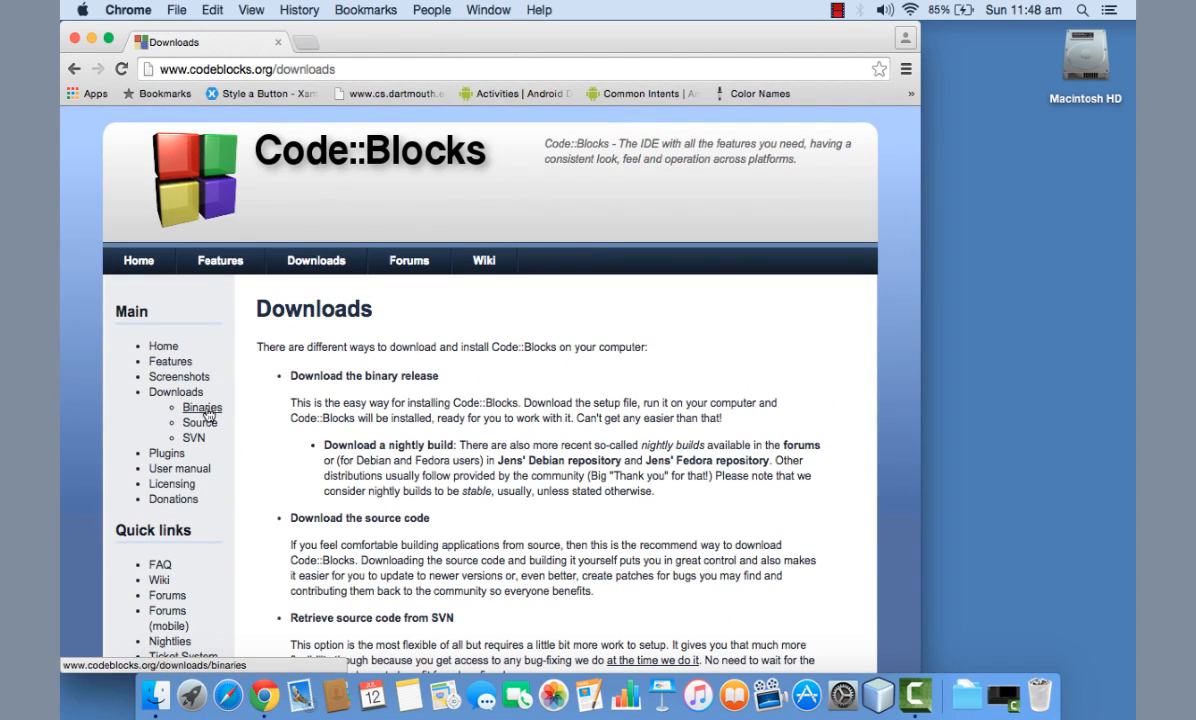
{"action": "left_click", "coordinate": [204, 409]}
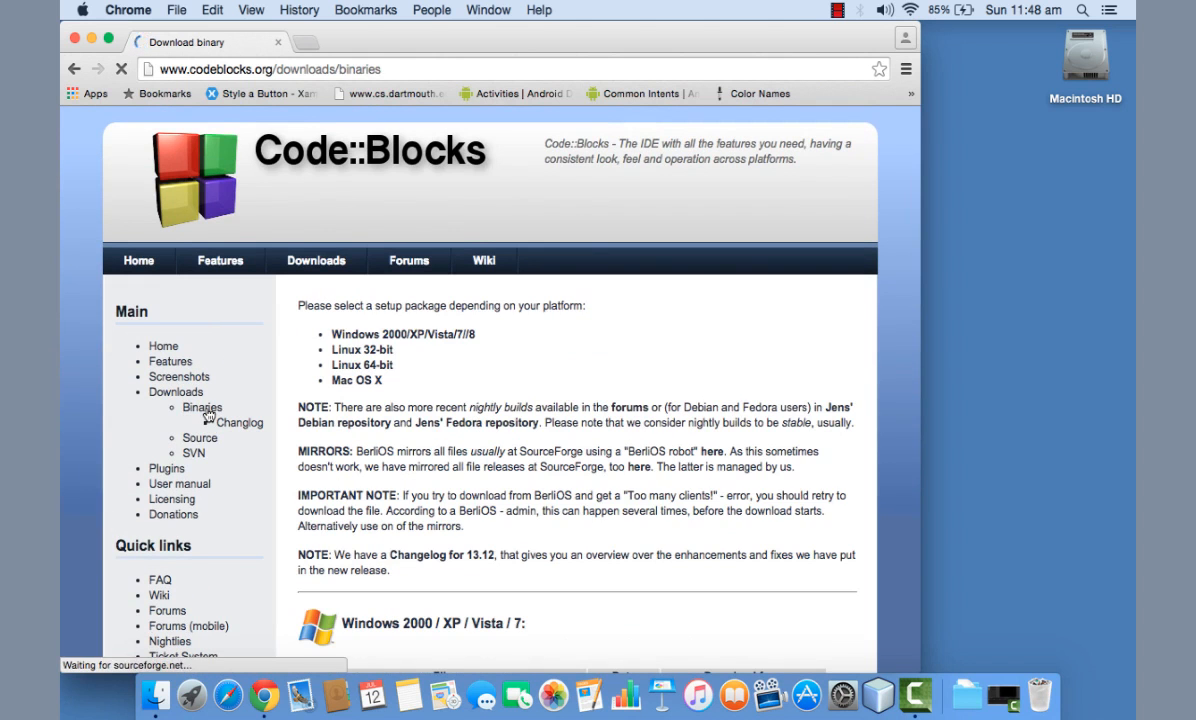
Go to the Windows 2000/XP/Vista/7//8 packages and examine the codeblocks-13.12-setup.exe and codeblocks-13.12mingw-setup.exe entries
{"action": "scroll", "coordinate": [468, 438], "scroll_direction": "down", "scroll_amount": 4}
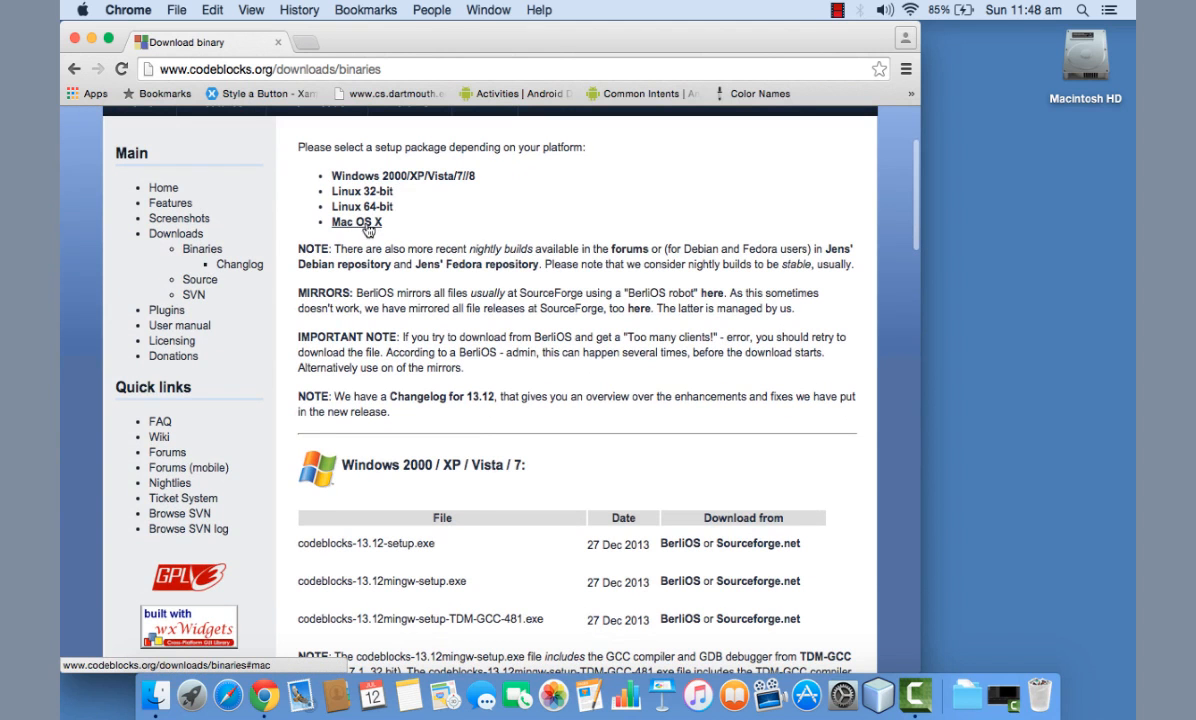
{"action": "left_click", "coordinate": [433, 177]}
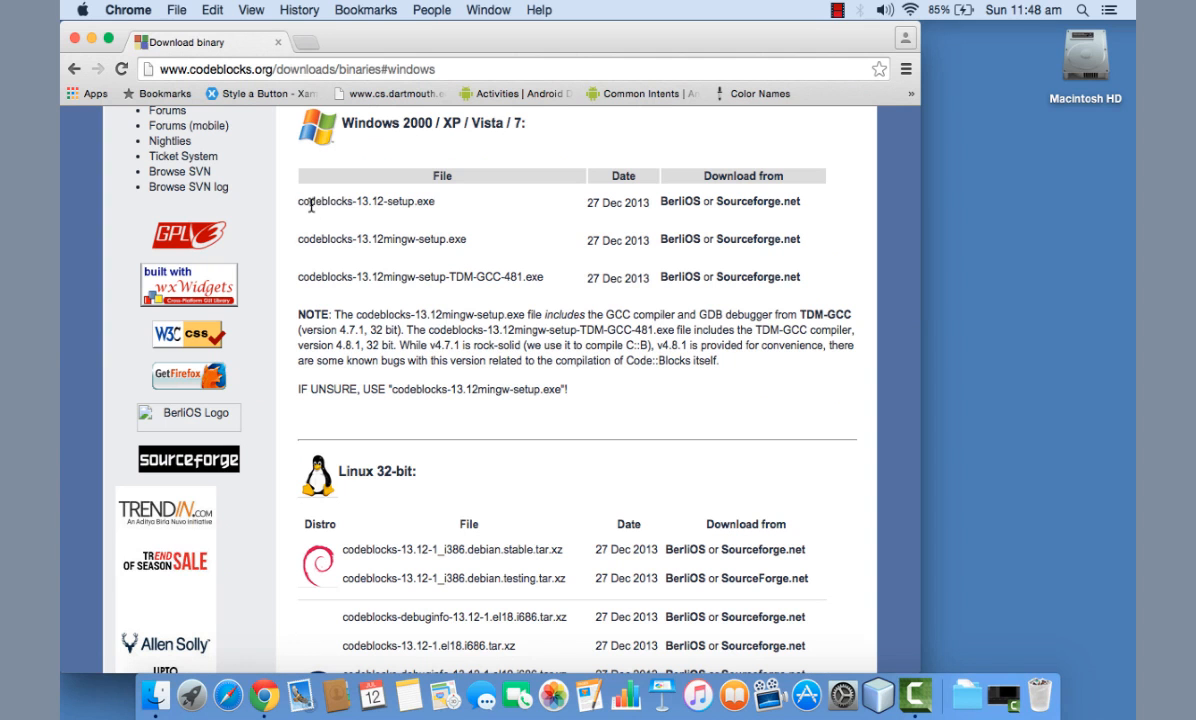
{"action": "left_click_drag", "start_coordinate": [303, 202], "coordinate": [436, 204]}
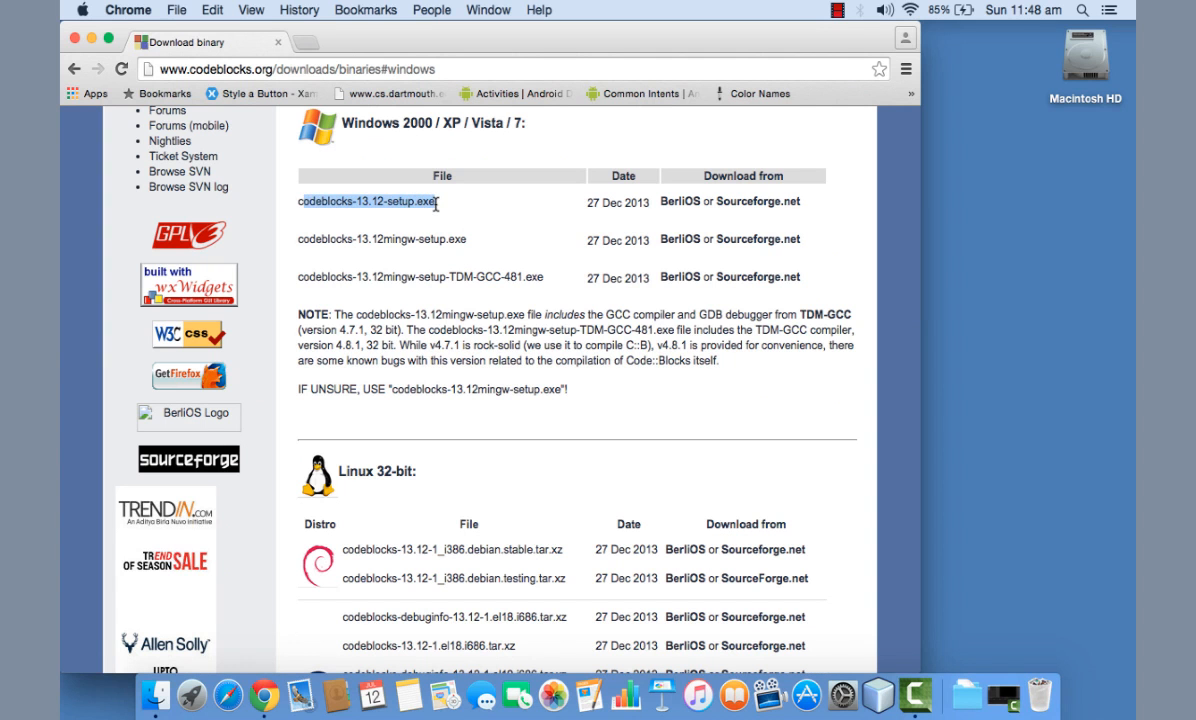
{"action": "left_click_drag", "start_coordinate": [298, 239], "coordinate": [470, 243]}
{"action": "left_click", "coordinate": [485, 249]}
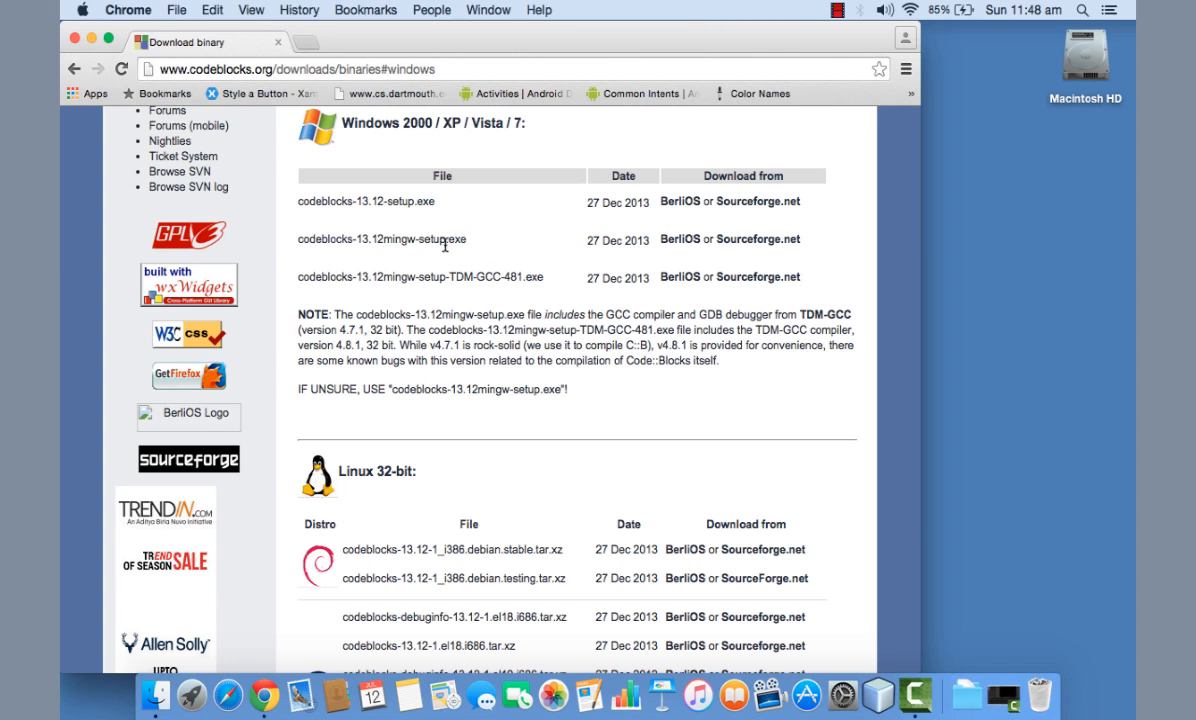
{"action": "left_click_drag", "start_coordinate": [352, 240], "coordinate": [472, 240]}
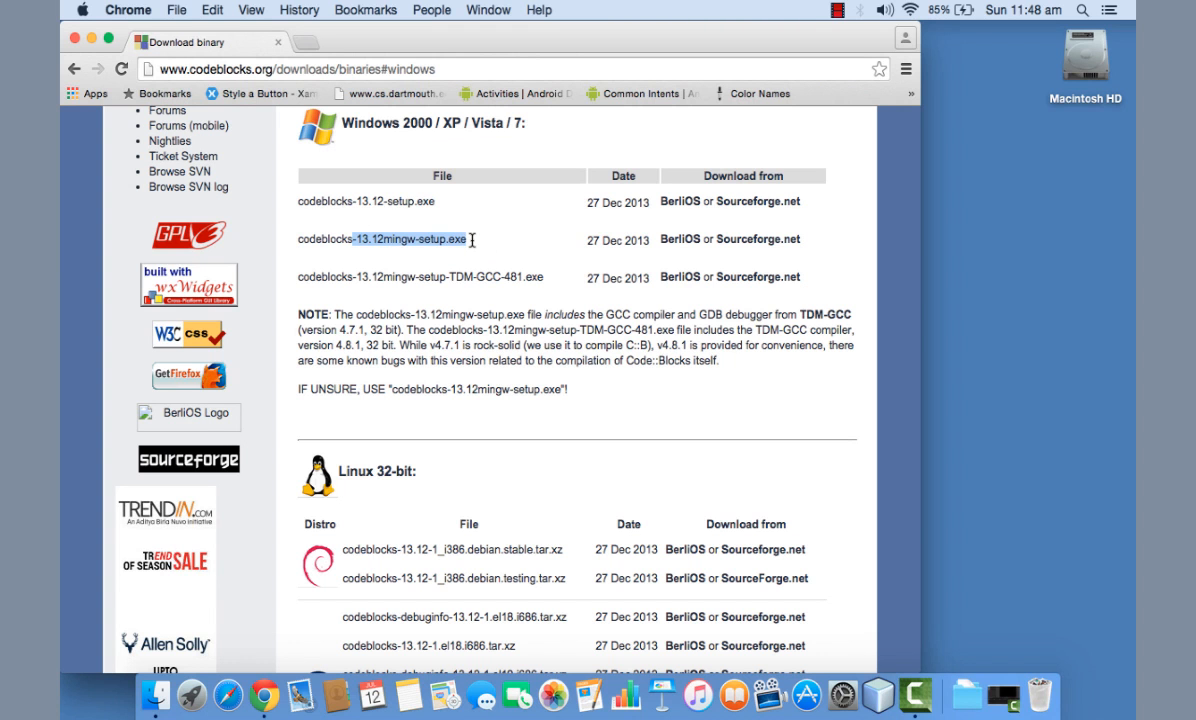
{"action": "left_click", "coordinate": [404, 243]}
{"action": "left_click_drag", "start_coordinate": [415, 242], "coordinate": [382, 245]}
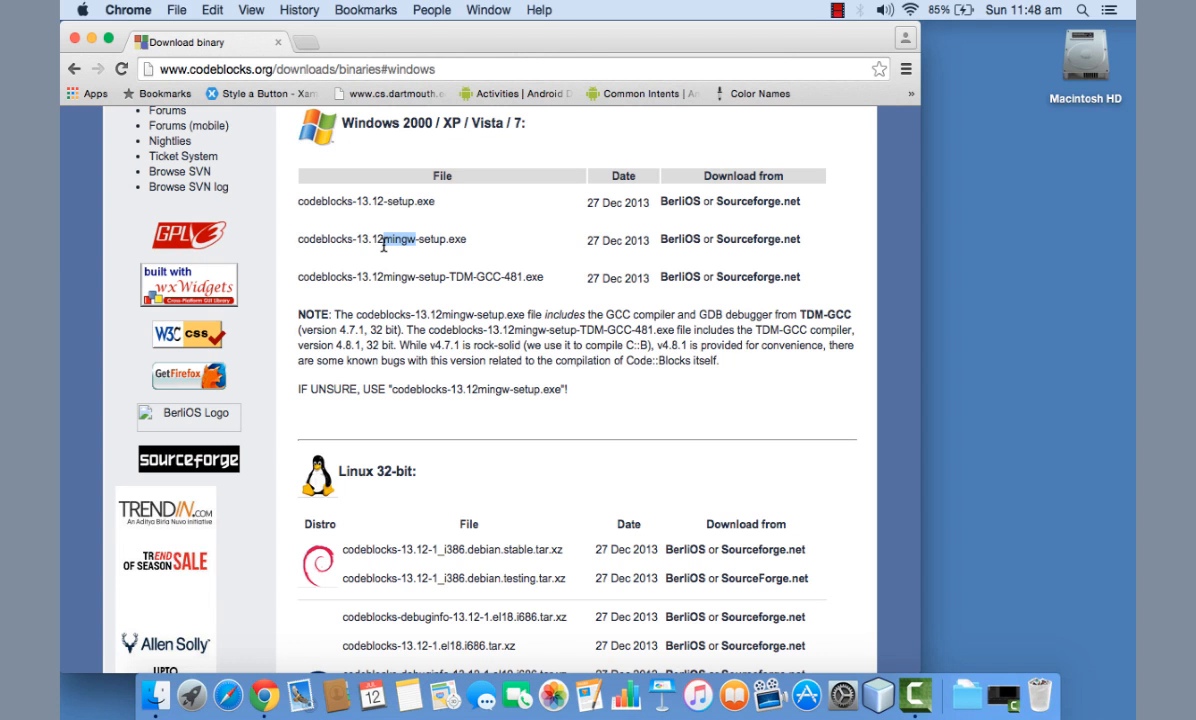
{"action": "left_click_drag", "start_coordinate": [298, 242], "coordinate": [468, 244]}
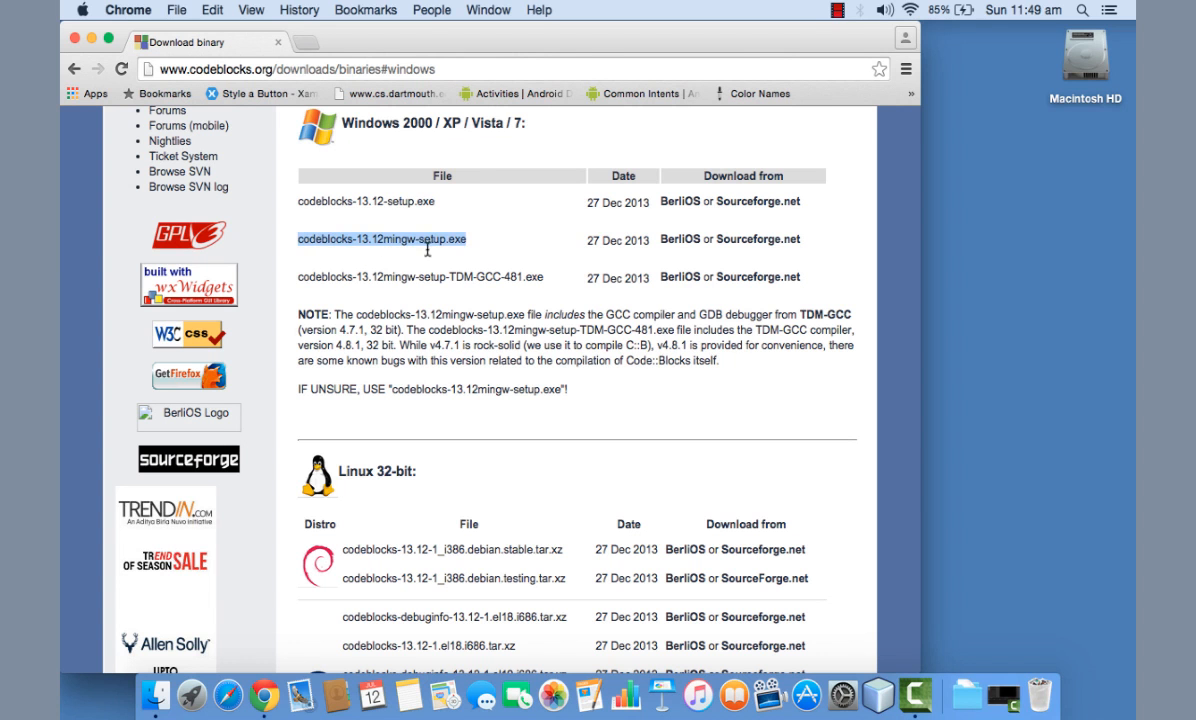
Request codeblocks-13.12mingw-setup.exe from Sourceforge.net, cancel saving it, and return to the binaries page
{"action": "left_click", "coordinate": [758, 240]}
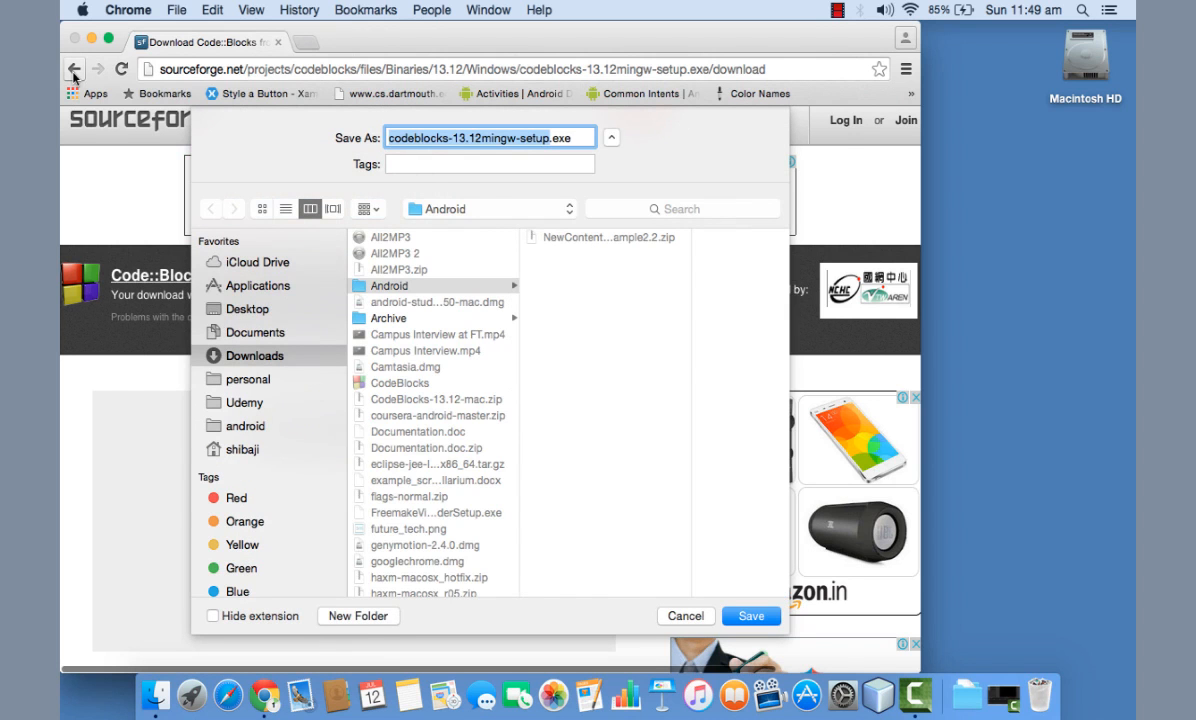
{"action": "left_click", "coordinate": [680, 615]}
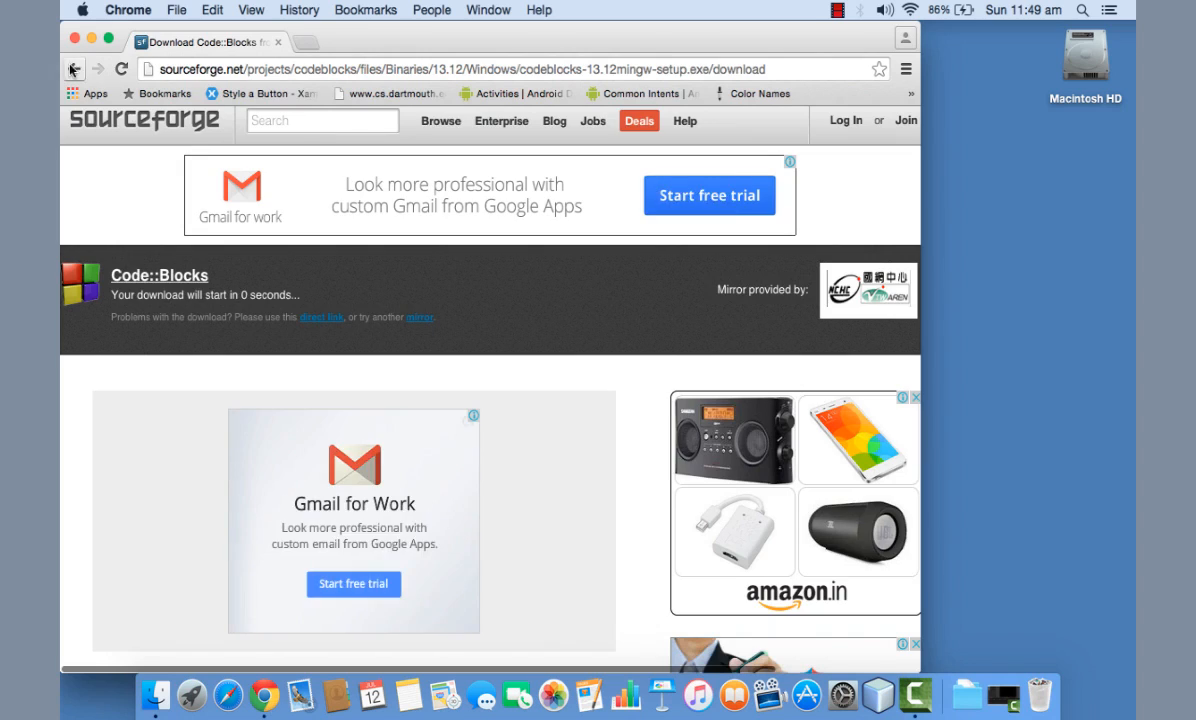
{"action": "left_click", "coordinate": [73, 69]}
Look through the Linux packages, go to the Mac OS X section and highlight the CodeBlocks-13.12-mac.zip file name
{"action": "scroll", "coordinate": [355, 390], "scroll_direction": "down", "scroll_amount": 10}
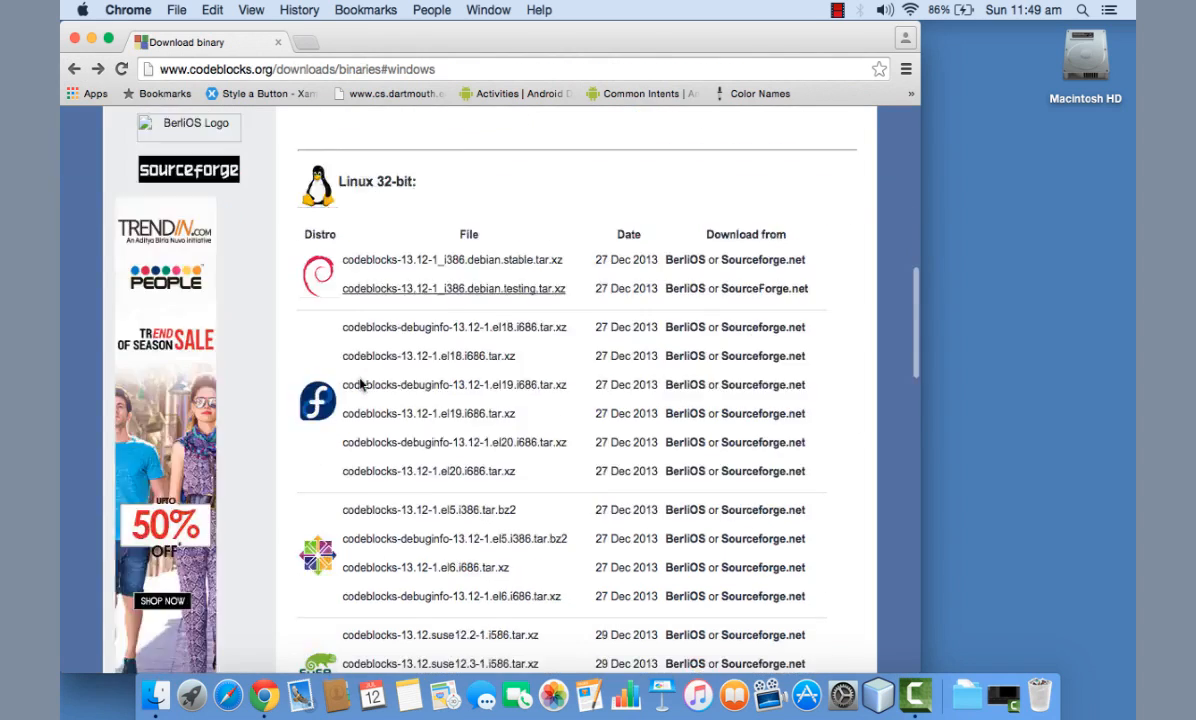
{"action": "scroll", "coordinate": [360, 383], "scroll_direction": "down", "scroll_amount": 10}
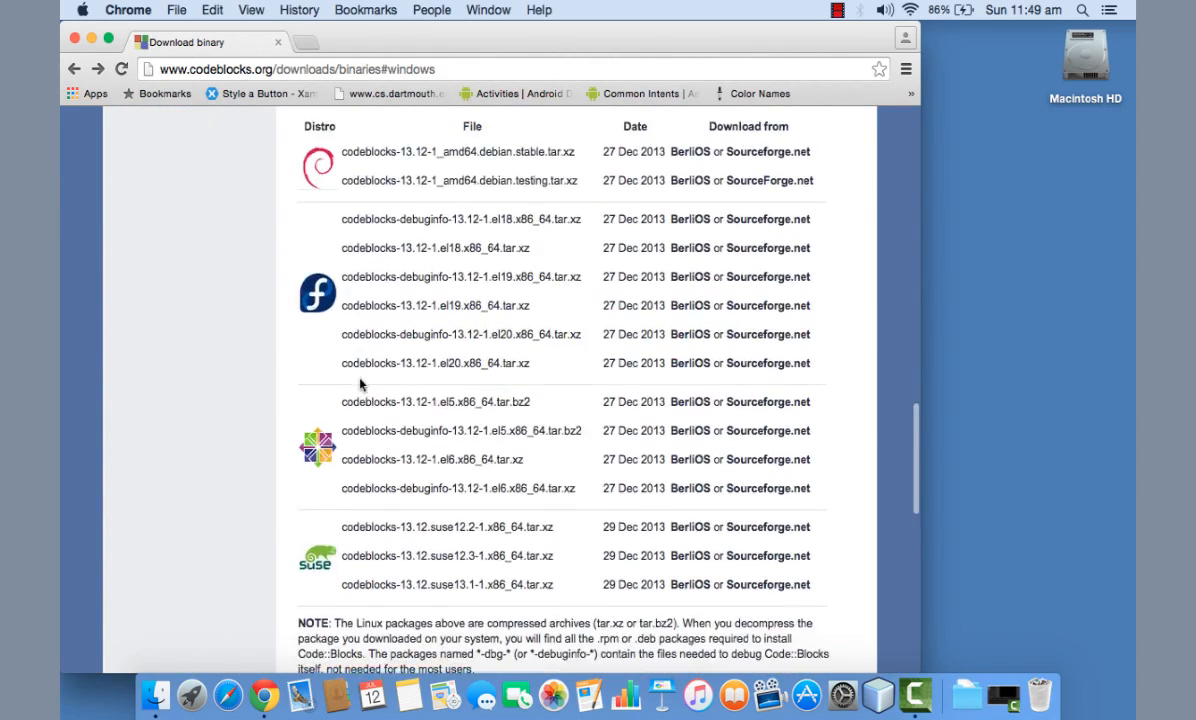
{"action": "scroll", "coordinate": [361, 384], "scroll_direction": "up", "scroll_amount": 20}
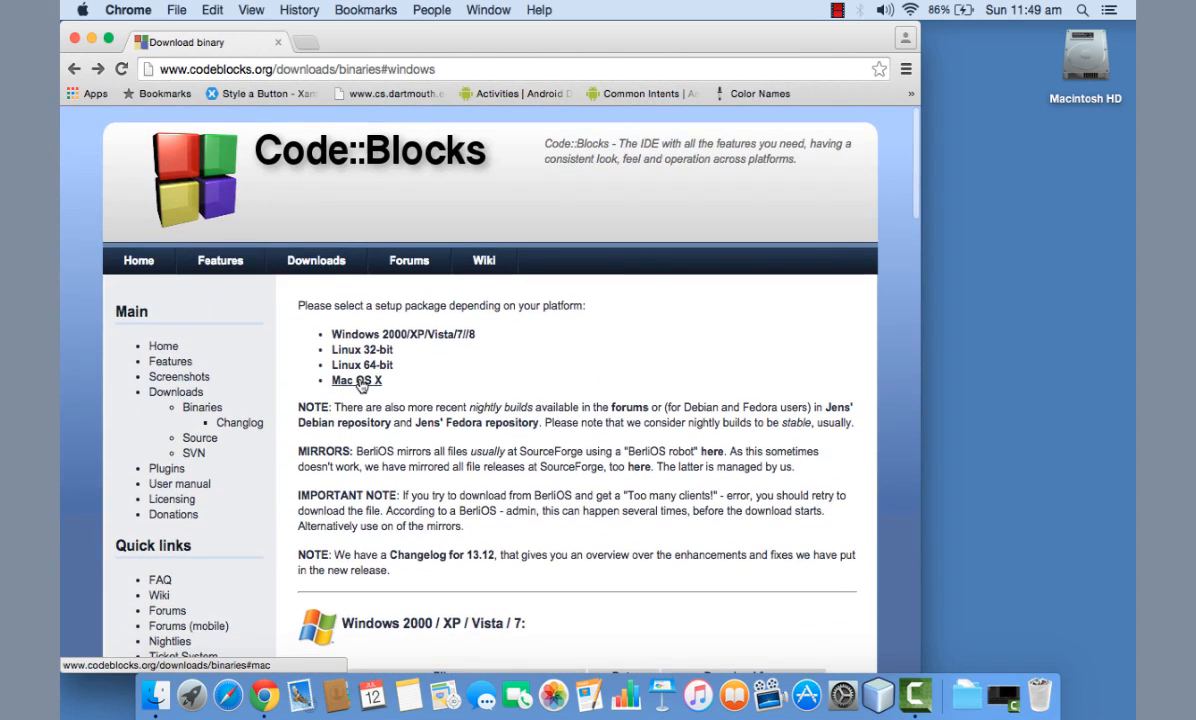
{"action": "left_click", "coordinate": [360, 382]}
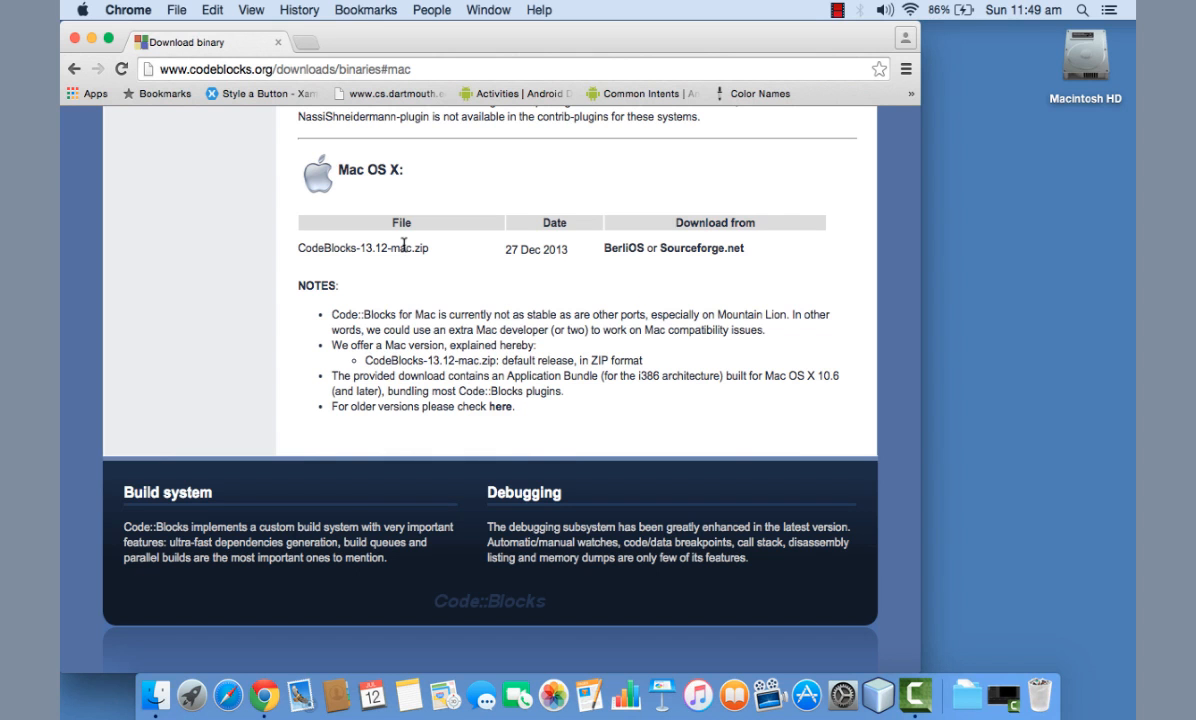
{"action": "left_click_drag", "start_coordinate": [424, 250], "coordinate": [320, 236]}
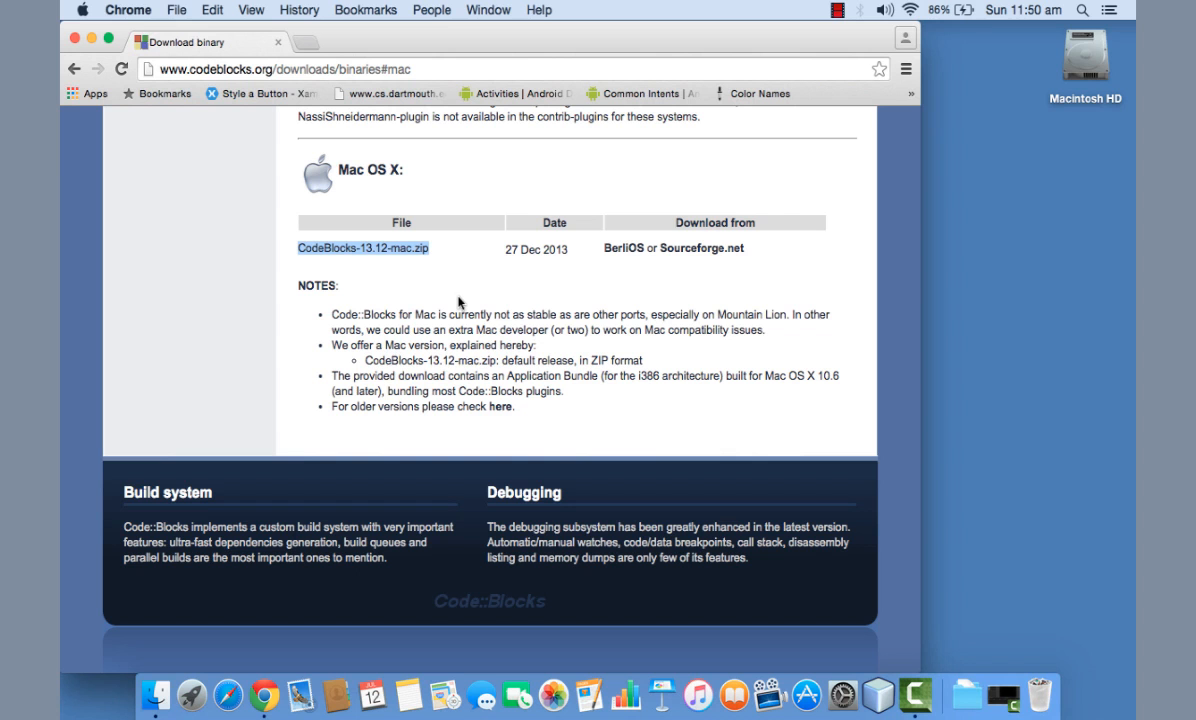
Request CodeBlocks-13.12-mac.zip from Sourceforge.net and cancel saving it
{"action": "left_click", "coordinate": [699, 250]}
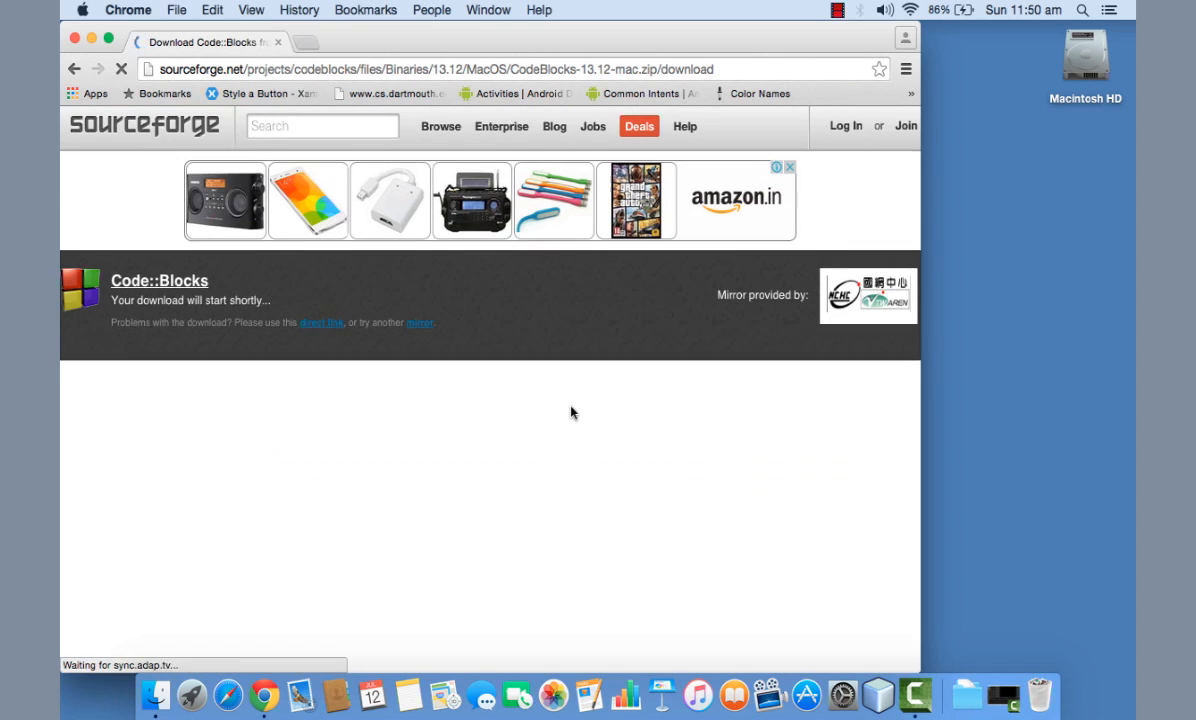
{"action": "scroll", "coordinate": [571, 412], "scroll_direction": "down", "scroll_amount": 1}
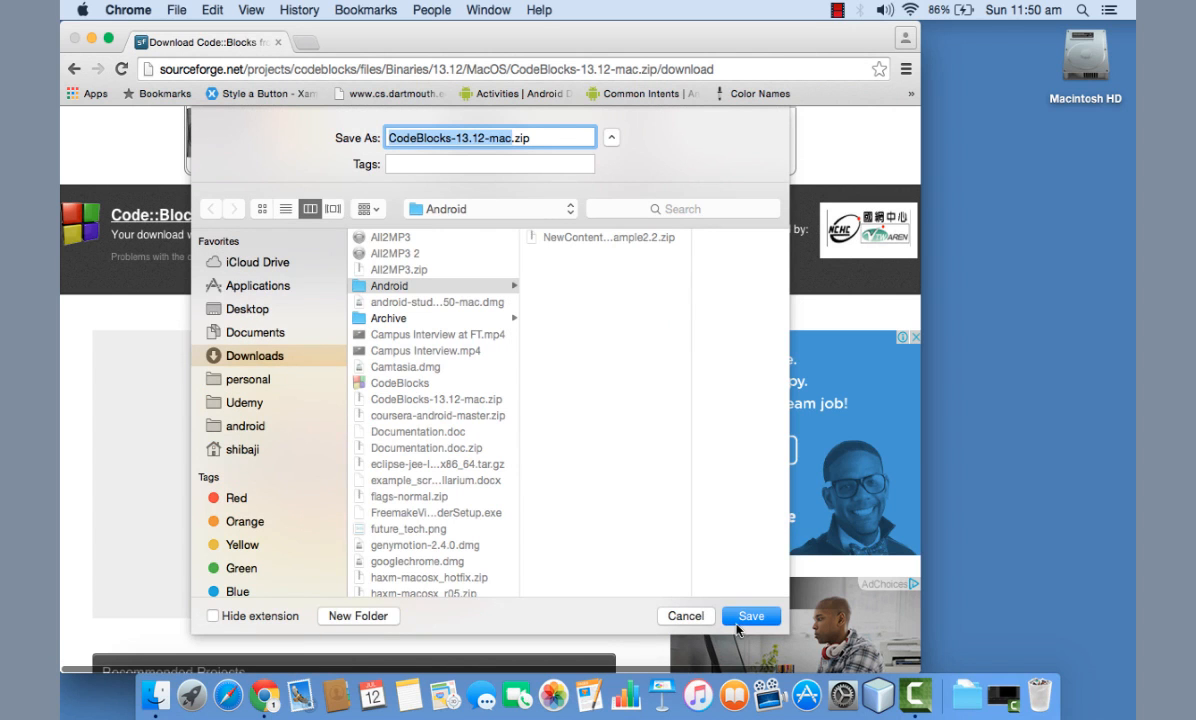
{"action": "left_click", "coordinate": [686, 616]}
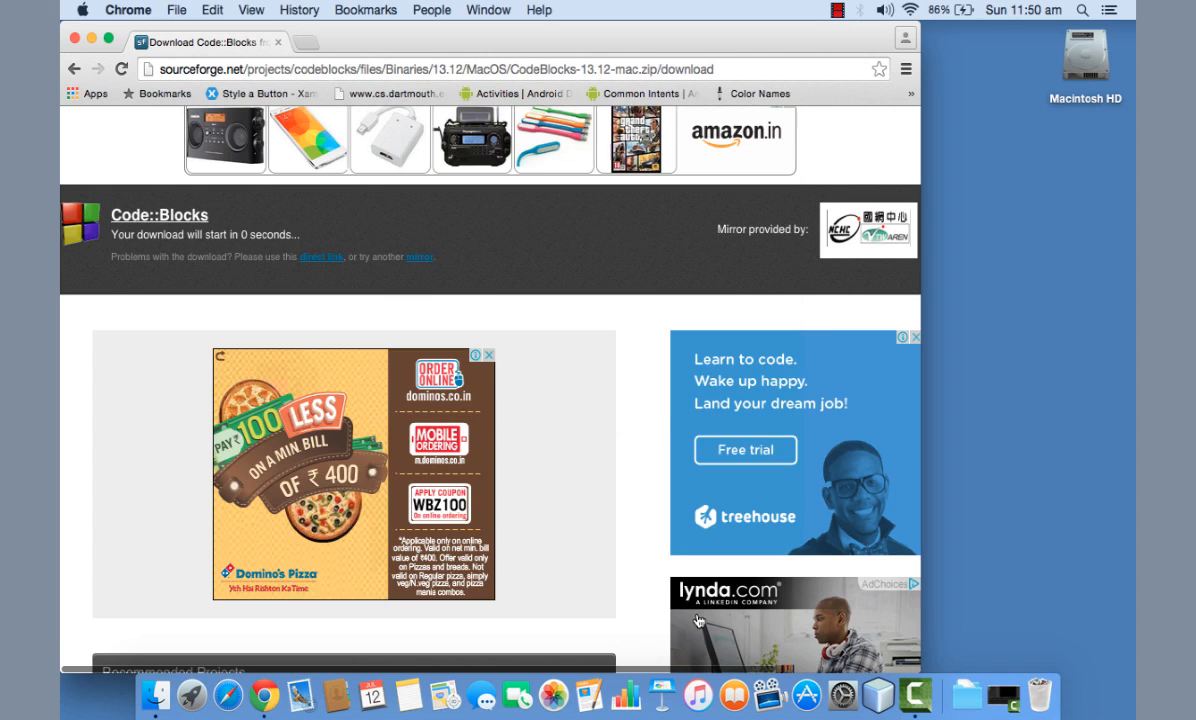
Close the browser window and launch CodeBlocks with its window enlarged to fill the screen
{"action": "left_click", "coordinate": [74, 38]}
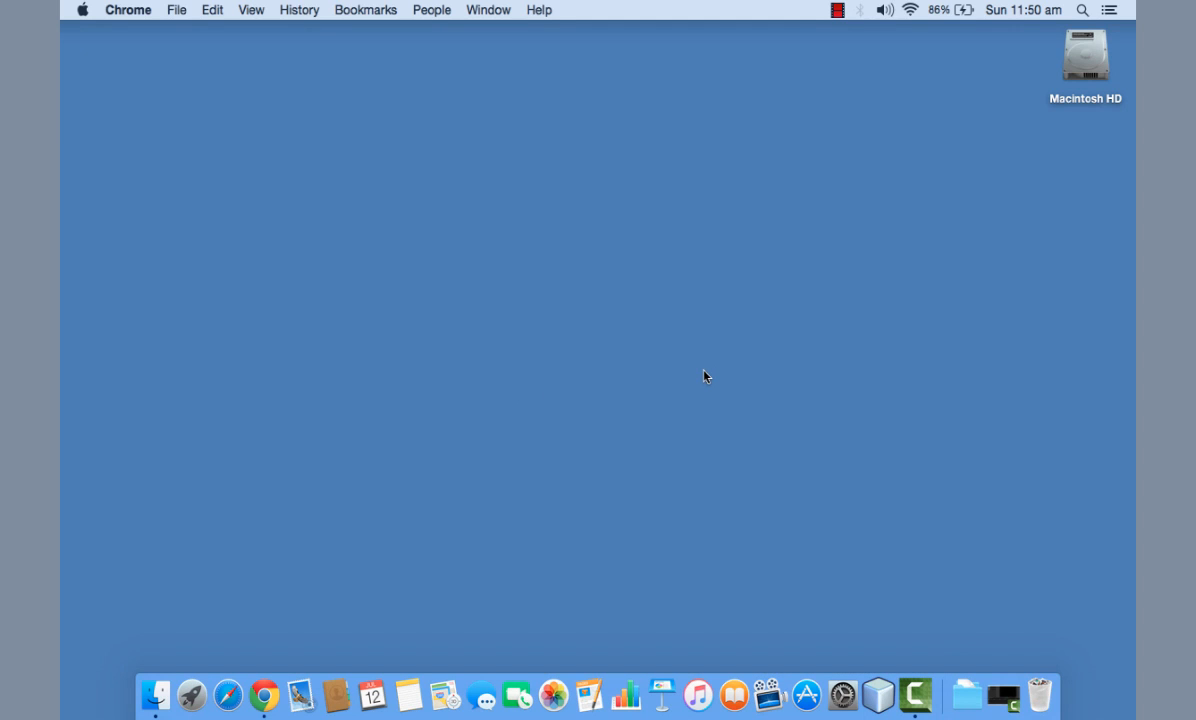
{"action": "key", "text": "F4"}
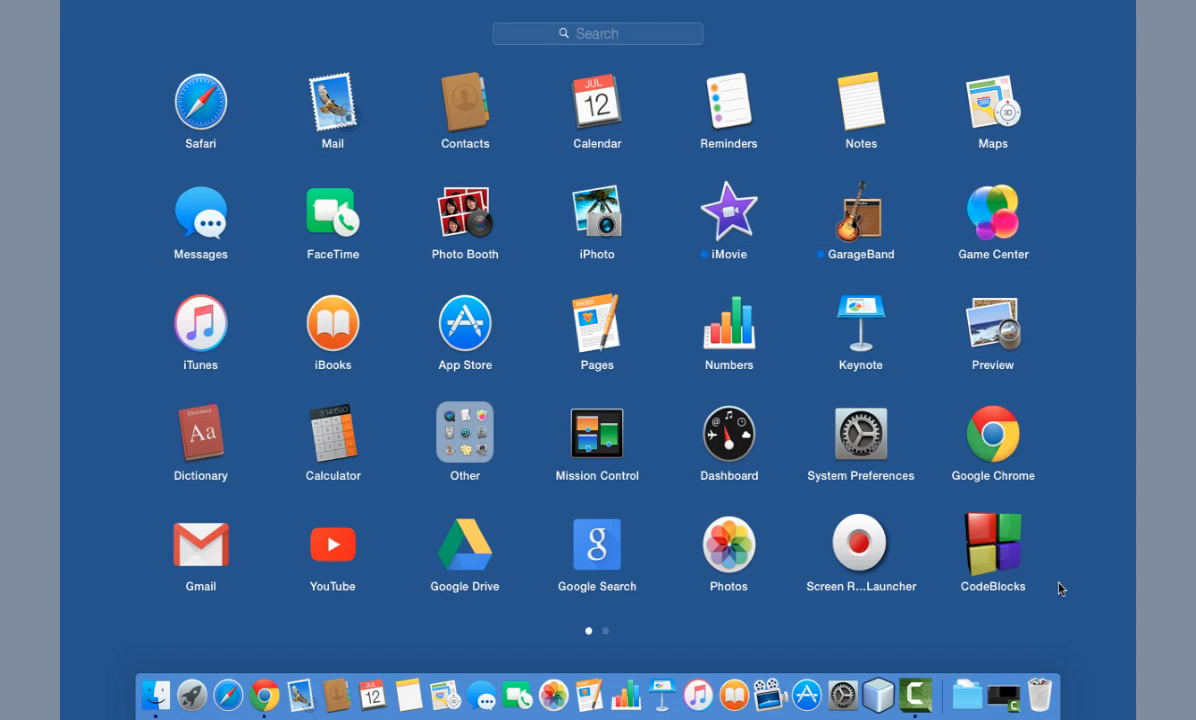
{"action": "left_click", "coordinate": [1008, 558]}
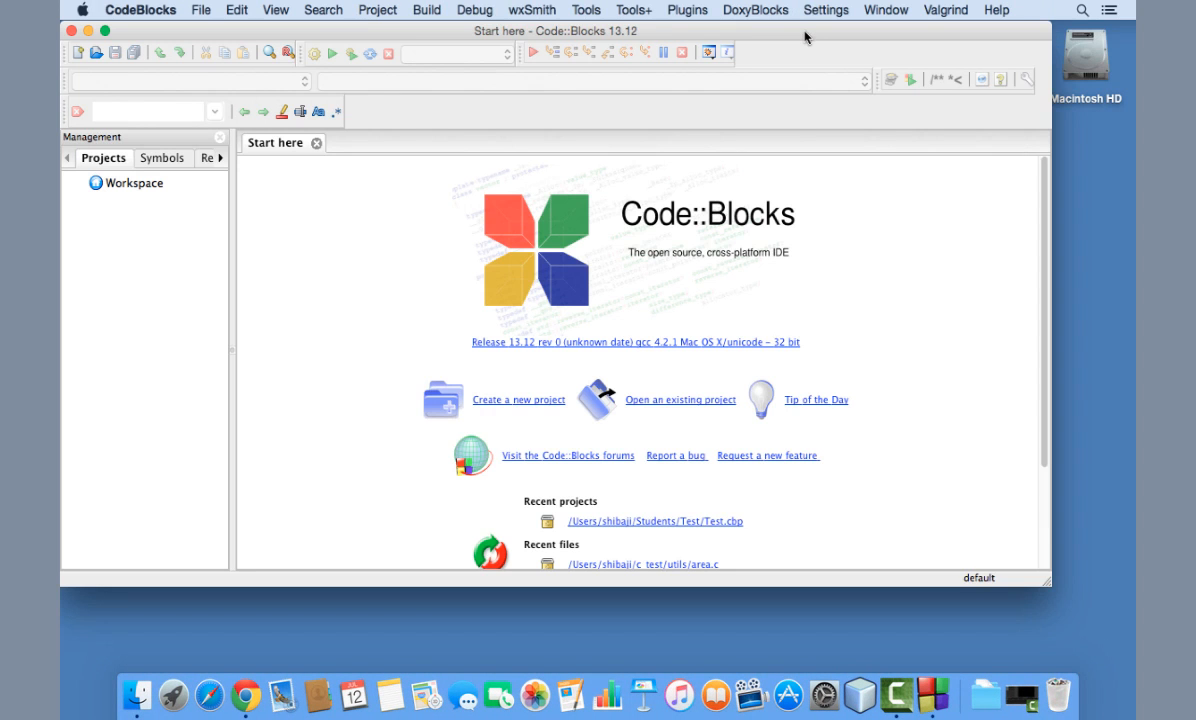
{"action": "double_click", "coordinate": [805, 37]}
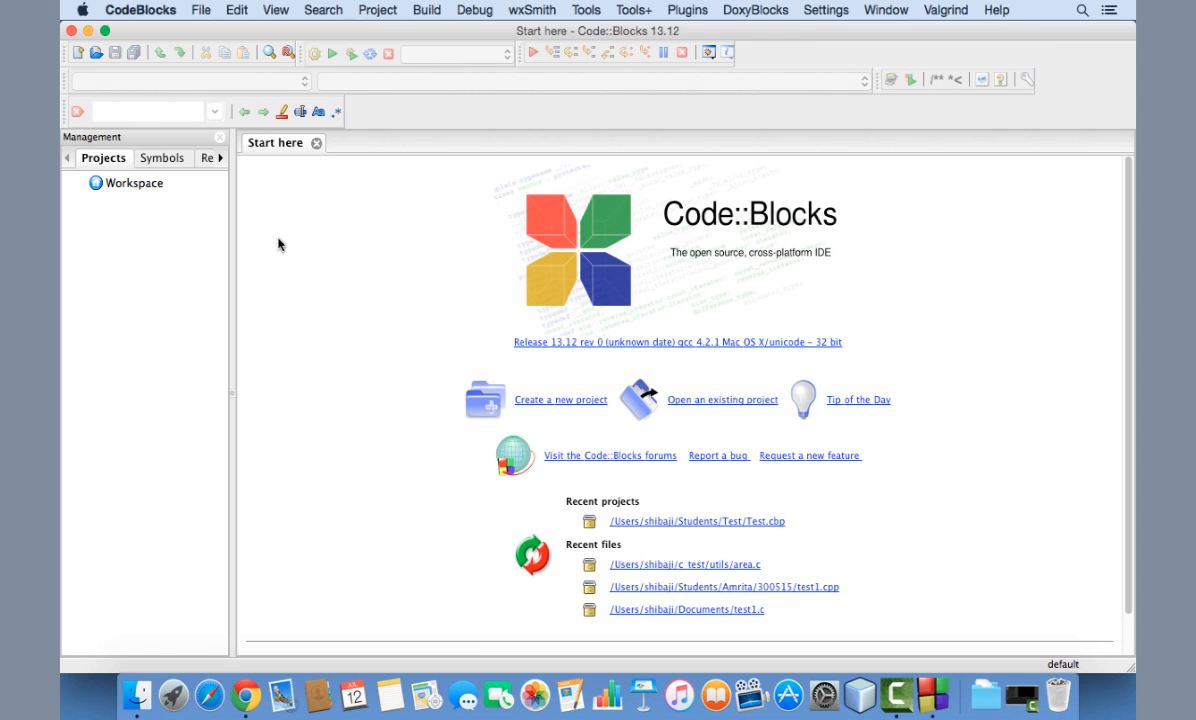
Start a new project from the Console application template
{"action": "left_click", "coordinate": [203, 11]}
{"action": "mouse_move", "coordinate": [215, 31]}
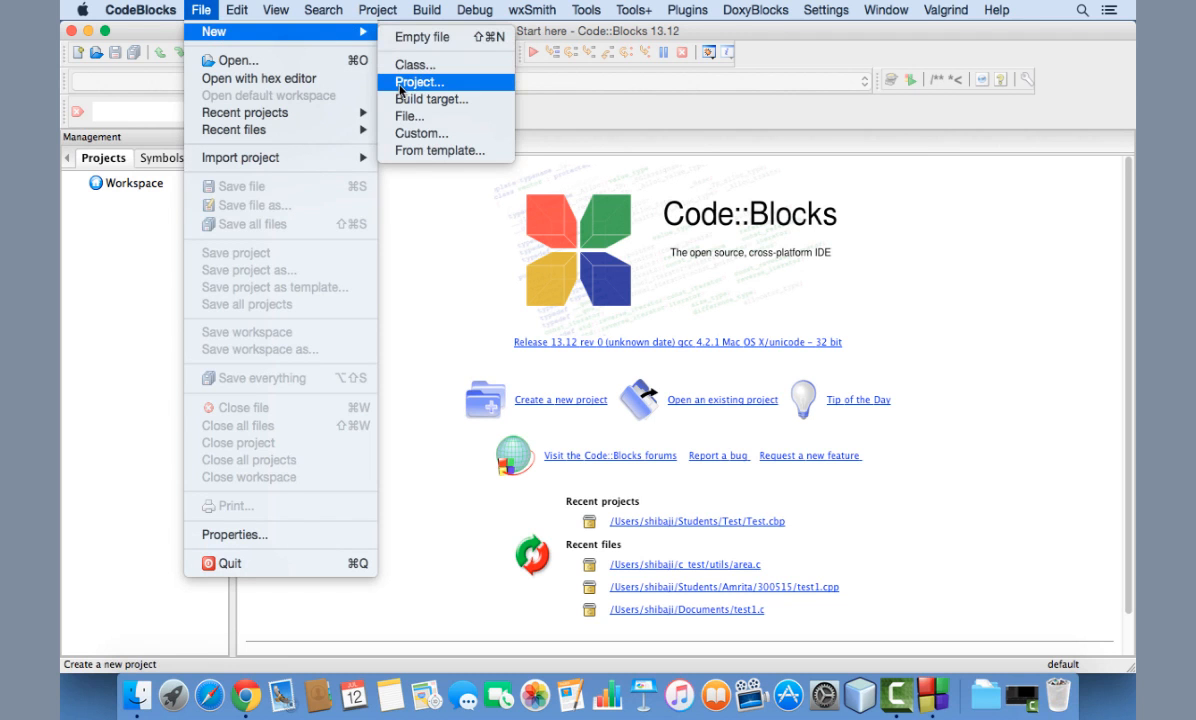
{"action": "left_click", "coordinate": [400, 86]}
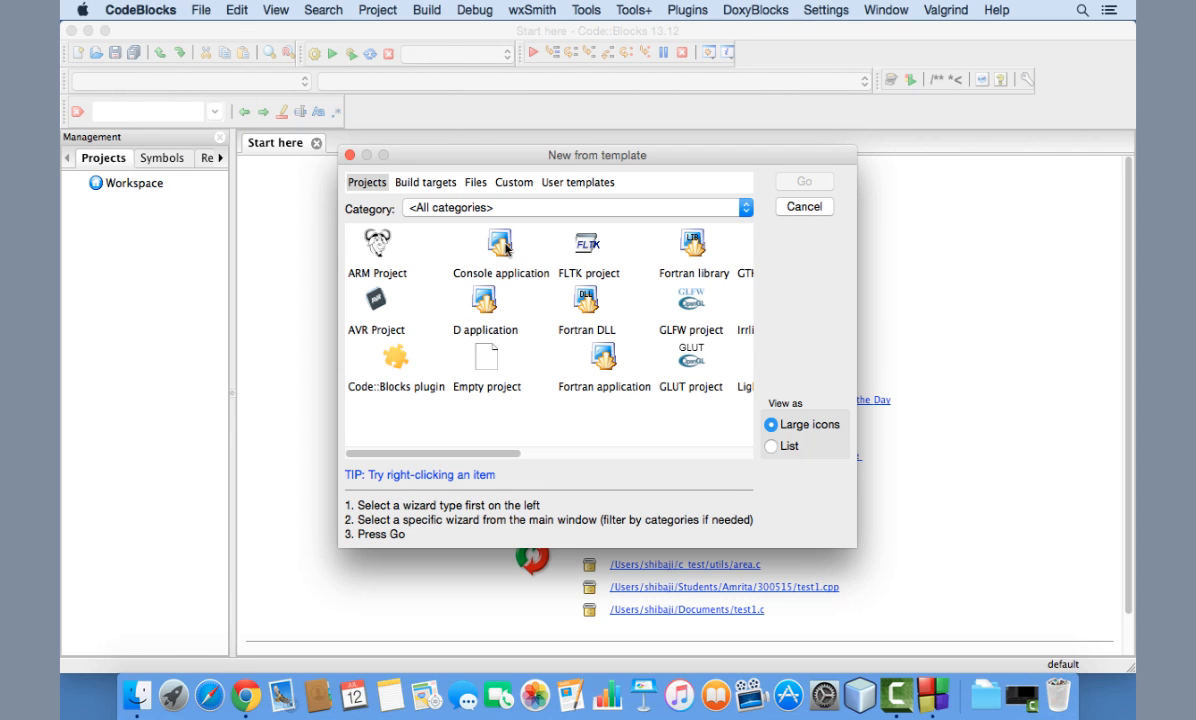
{"action": "left_click", "coordinate": [502, 246]}
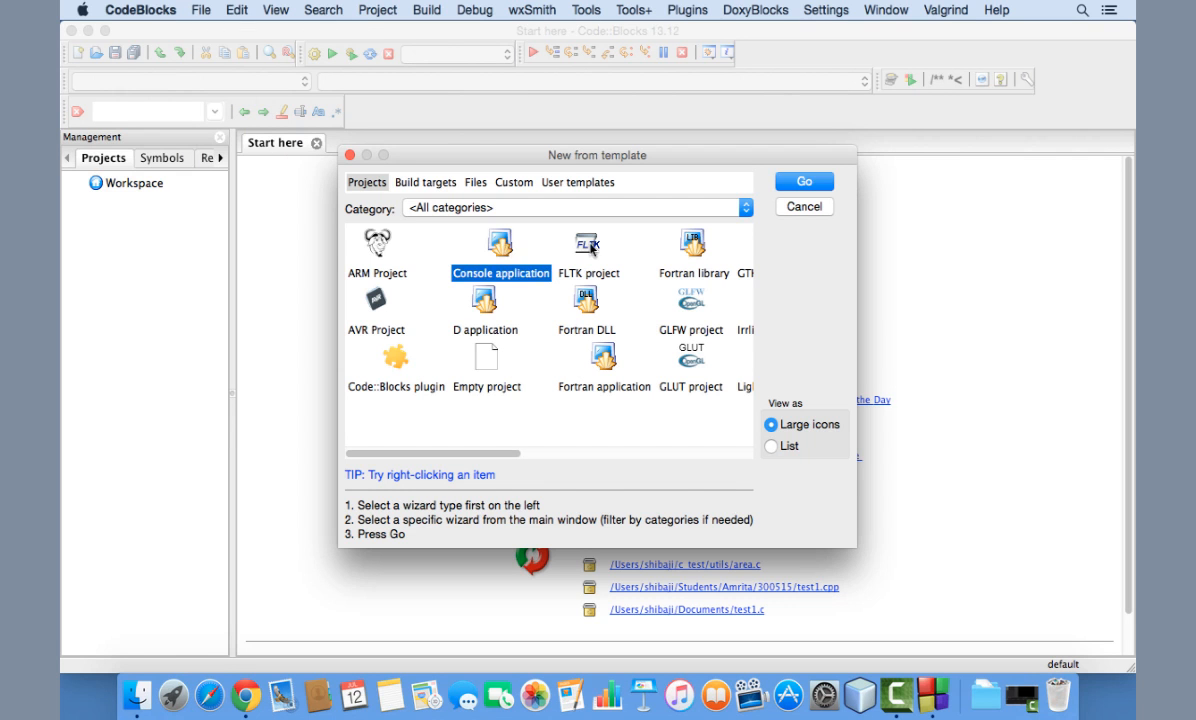
{"action": "double_click", "coordinate": [500, 246]}
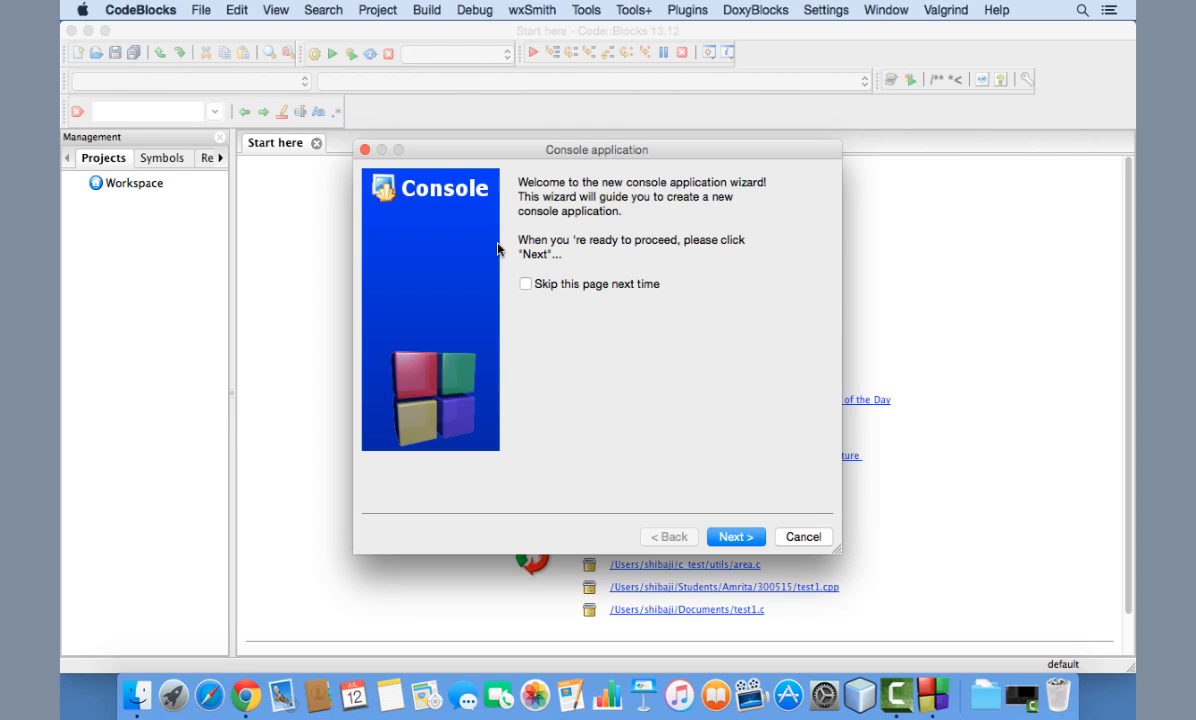
Proceed past the wizard's welcome page and choose C as the project language
{"action": "left_click", "coordinate": [738, 537]}
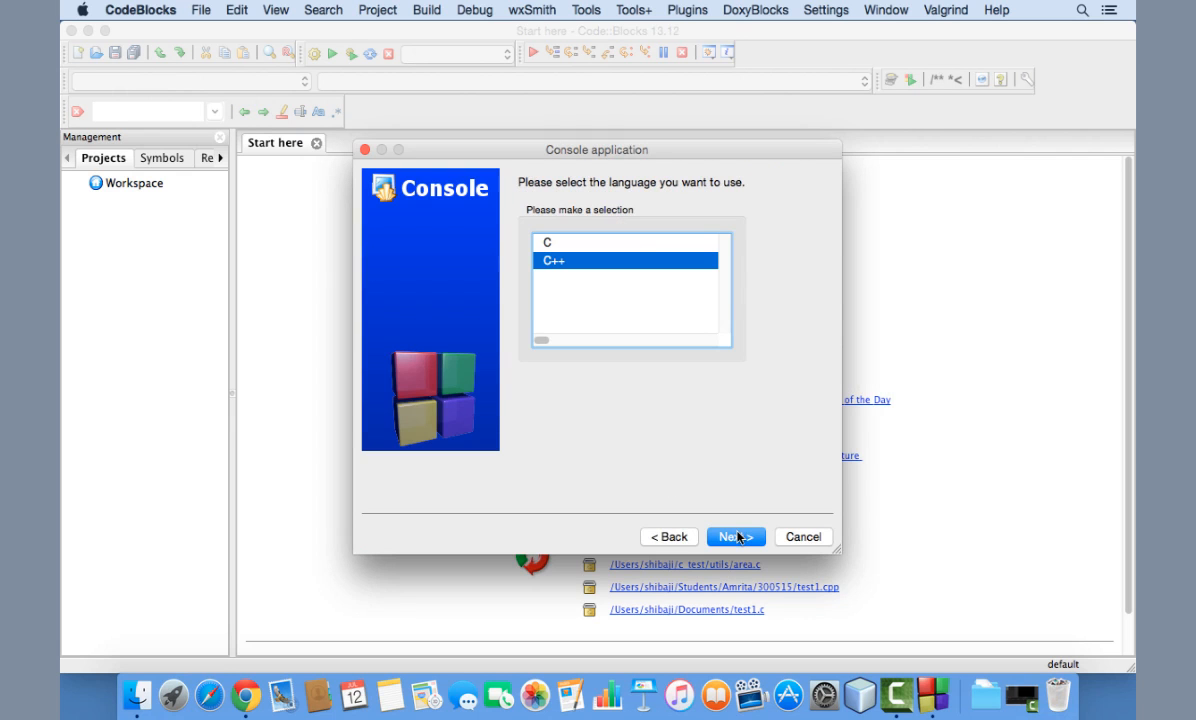
{"action": "left_click", "coordinate": [647, 247]}
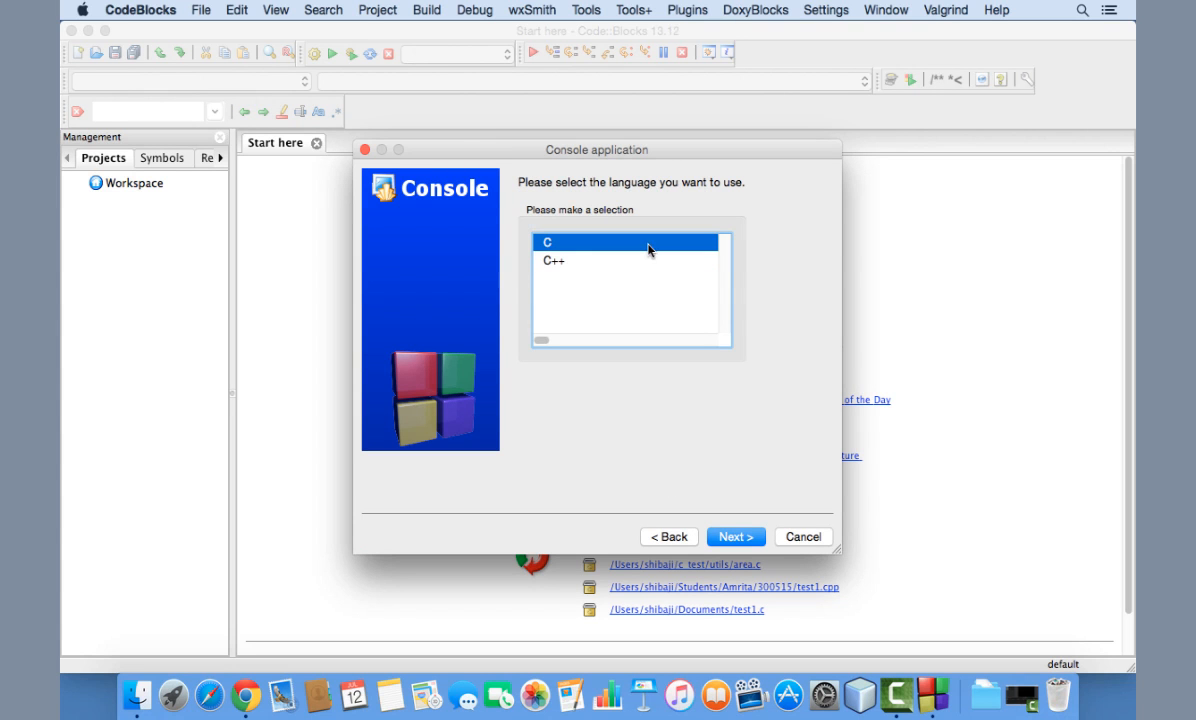
{"action": "left_click", "coordinate": [573, 263]}
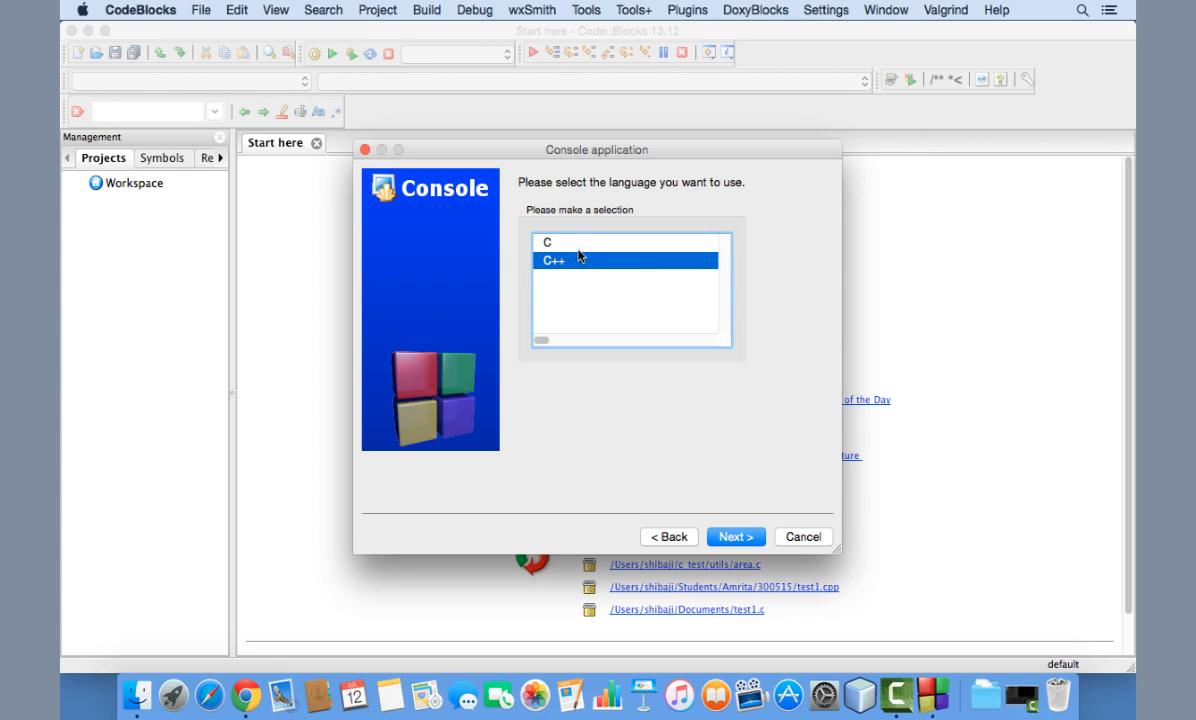
{"action": "left_click", "coordinate": [589, 243]}
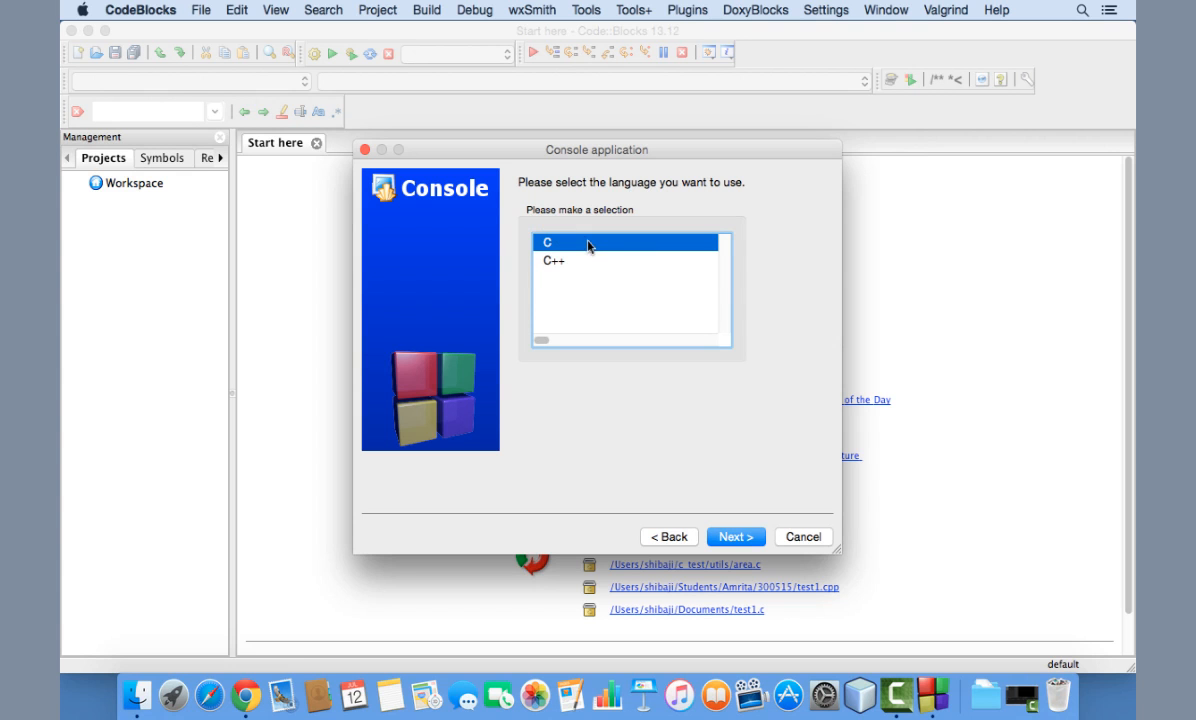
Accept C as the project language and set the project title to HelloC
{"action": "left_click", "coordinate": [735, 536]}
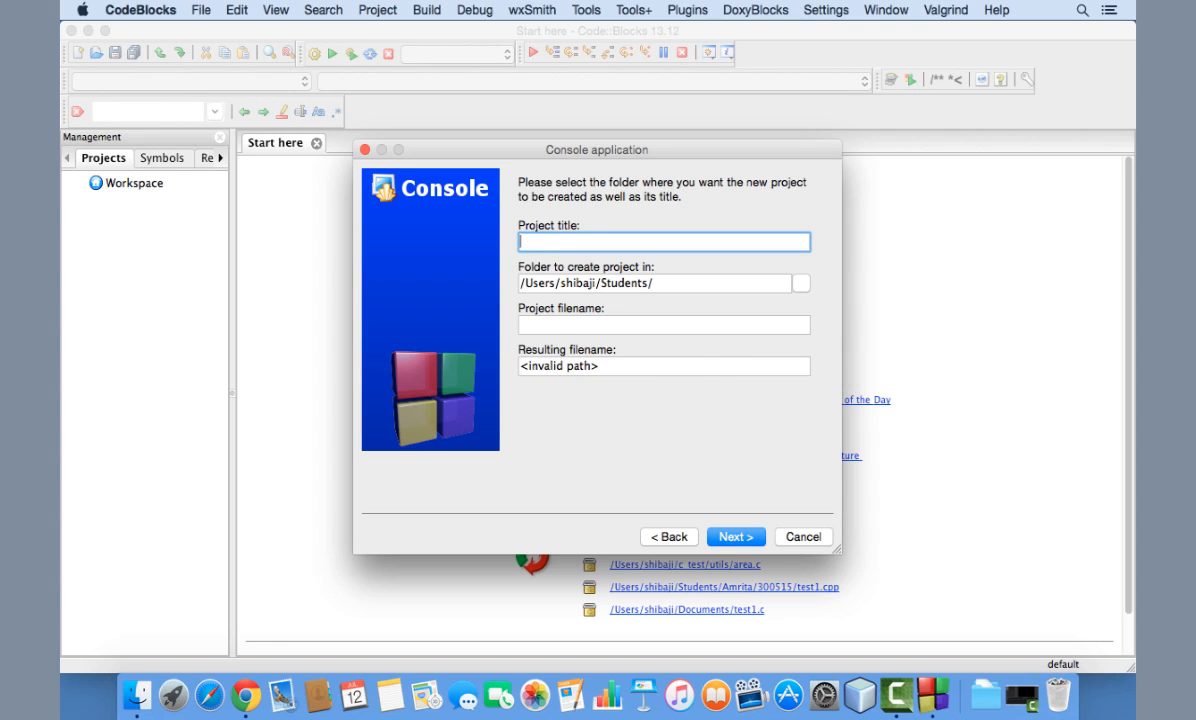
{"action": "type", "text": "Hello"}
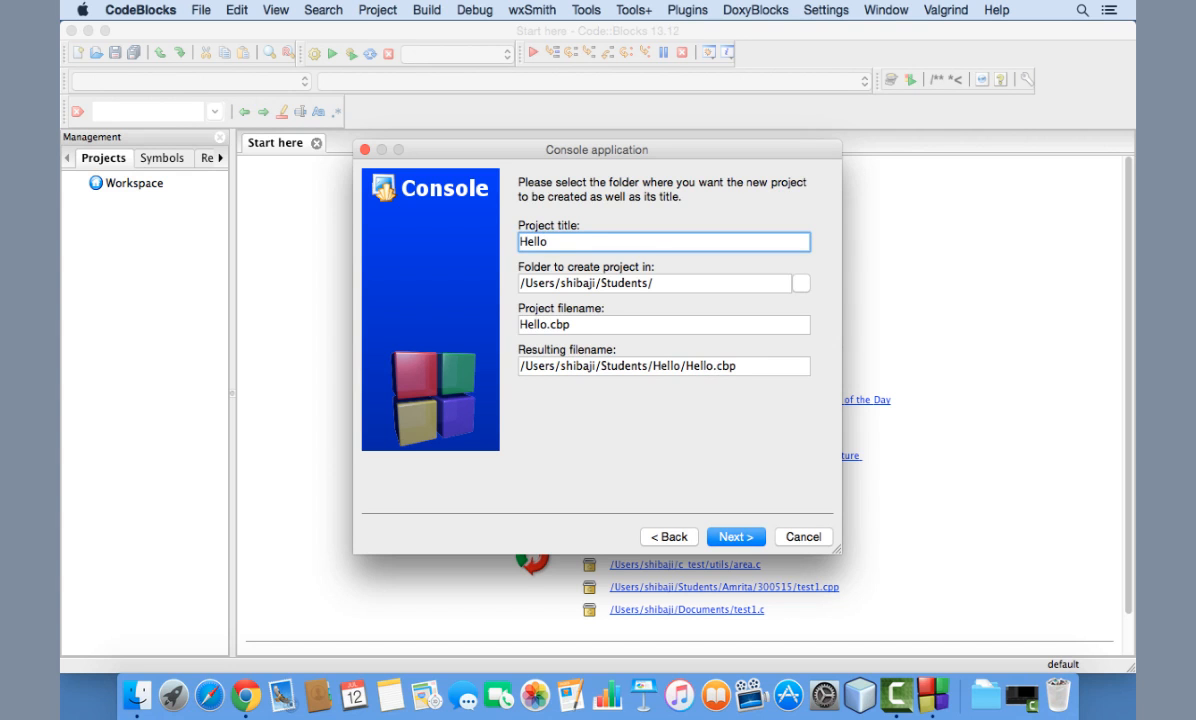
{"action": "type", "text": "C"}
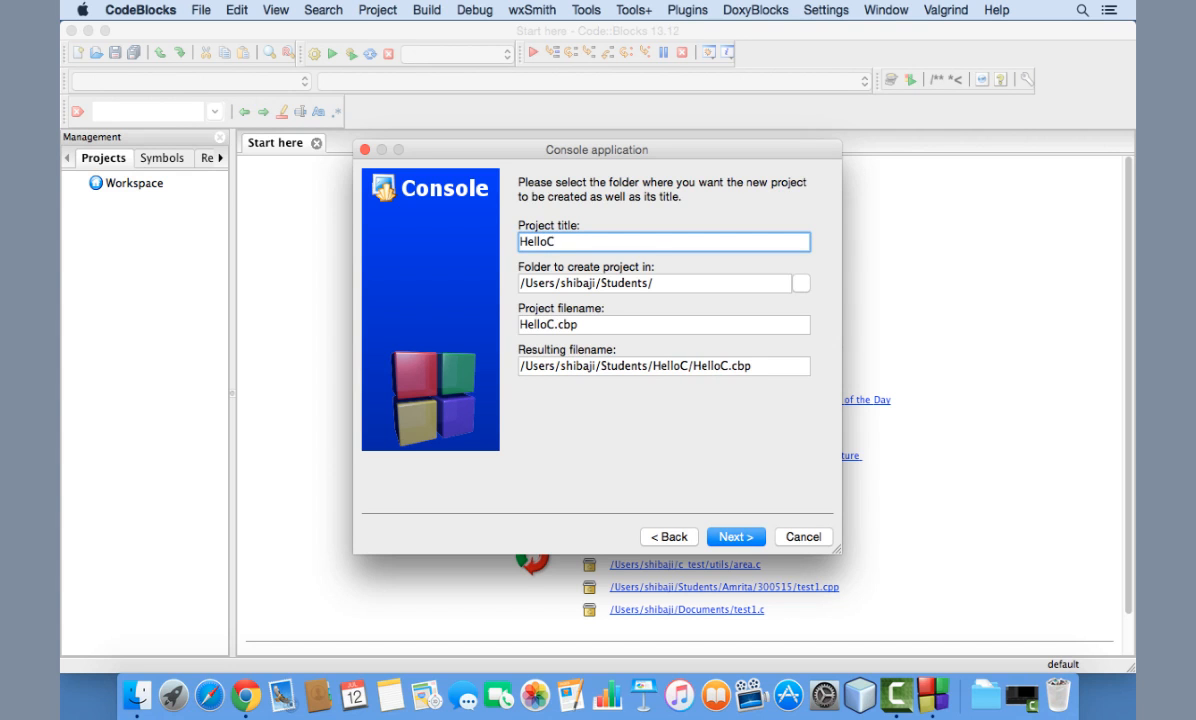
{"action": "left_click", "coordinate": [586, 325]}
{"action": "left_click_drag", "start_coordinate": [586, 325], "coordinate": [518, 325]}
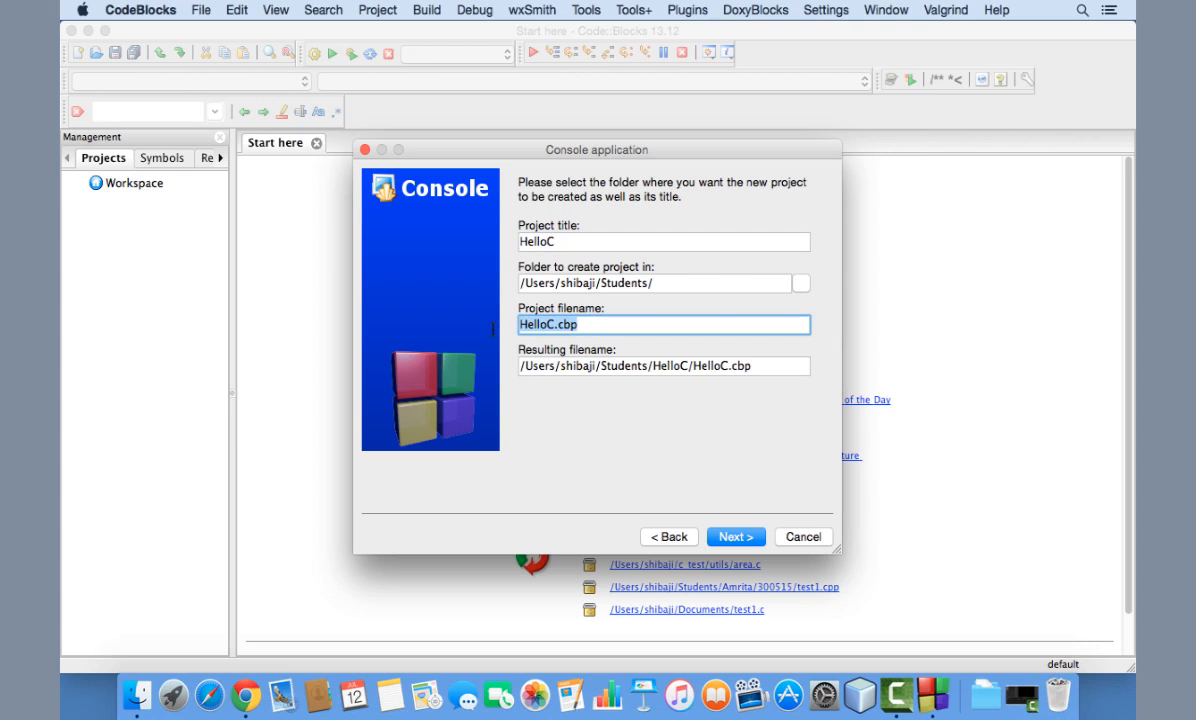
{"action": "left_click", "coordinate": [597, 324]}
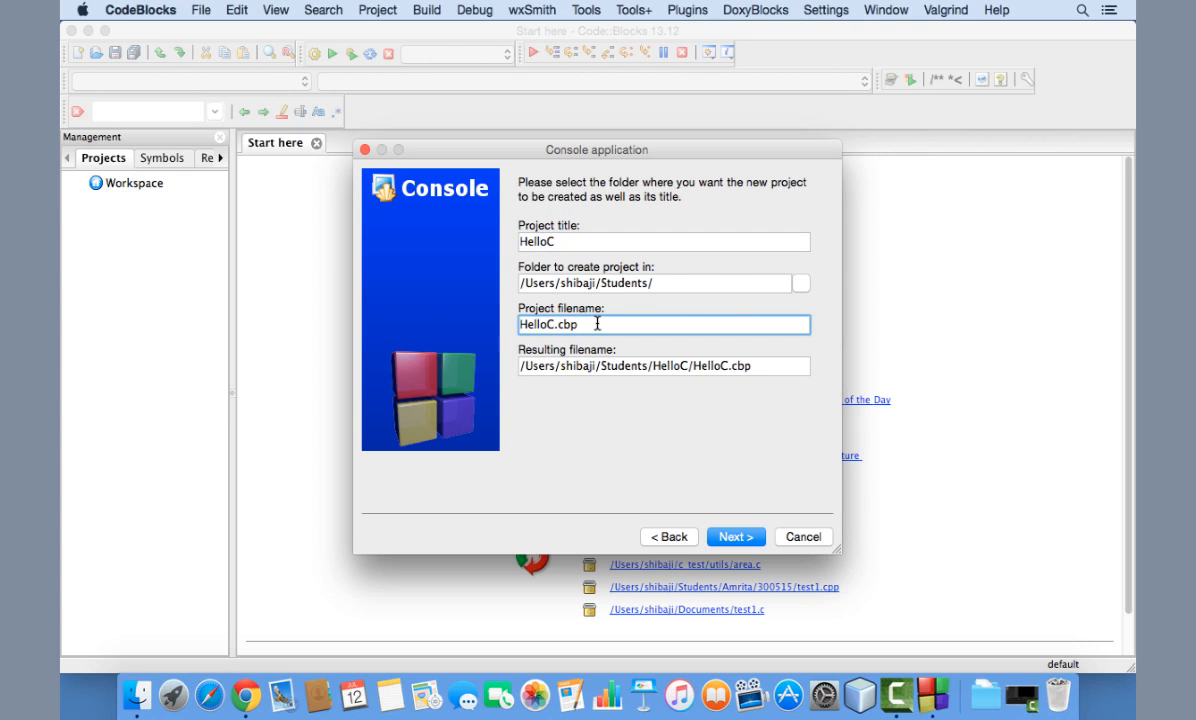
{"action": "left_click_drag", "start_coordinate": [652, 283], "coordinate": [512, 280]}
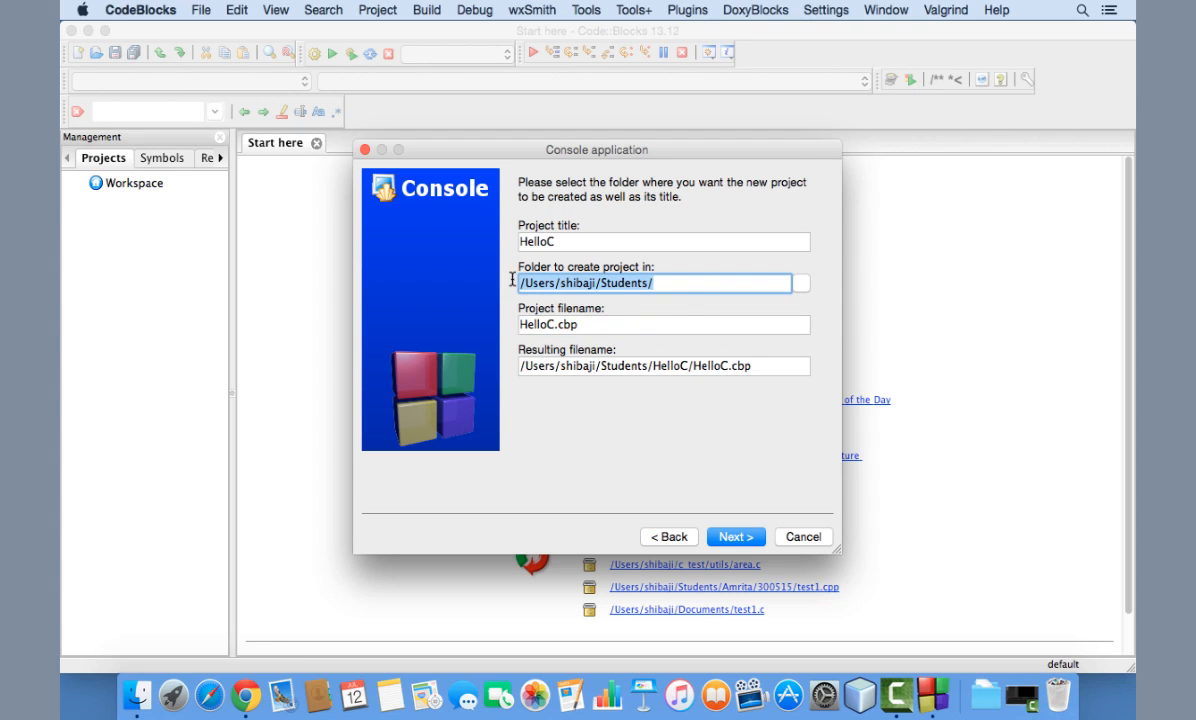
{"action": "left_click", "coordinate": [662, 283]}
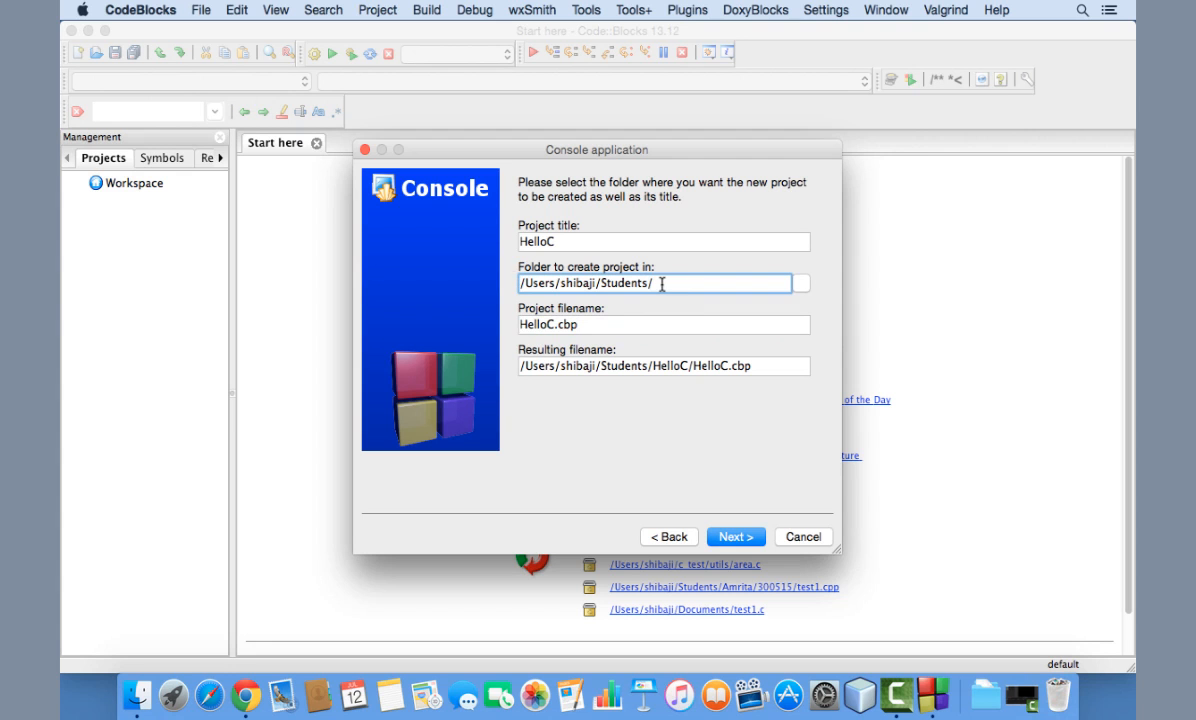
{"action": "left_click", "coordinate": [801, 287]}
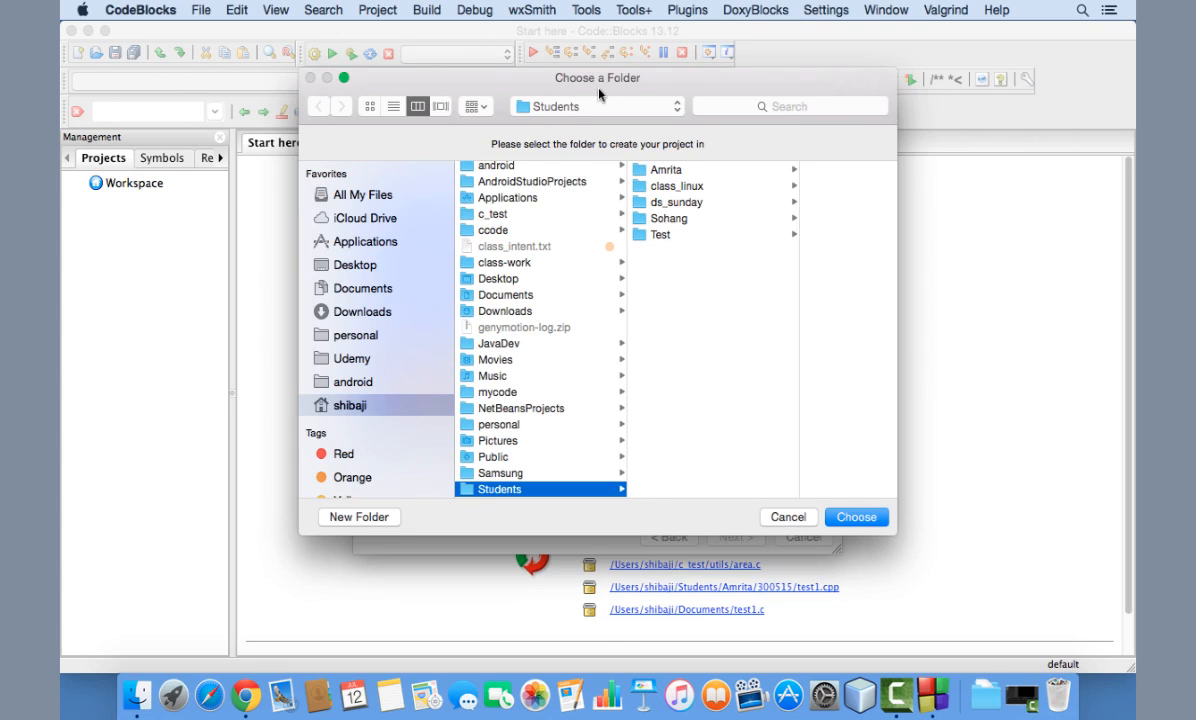
{"action": "left_click_drag", "start_coordinate": [565, 78], "coordinate": [525, 103]}
{"action": "left_click", "coordinate": [816, 542]}
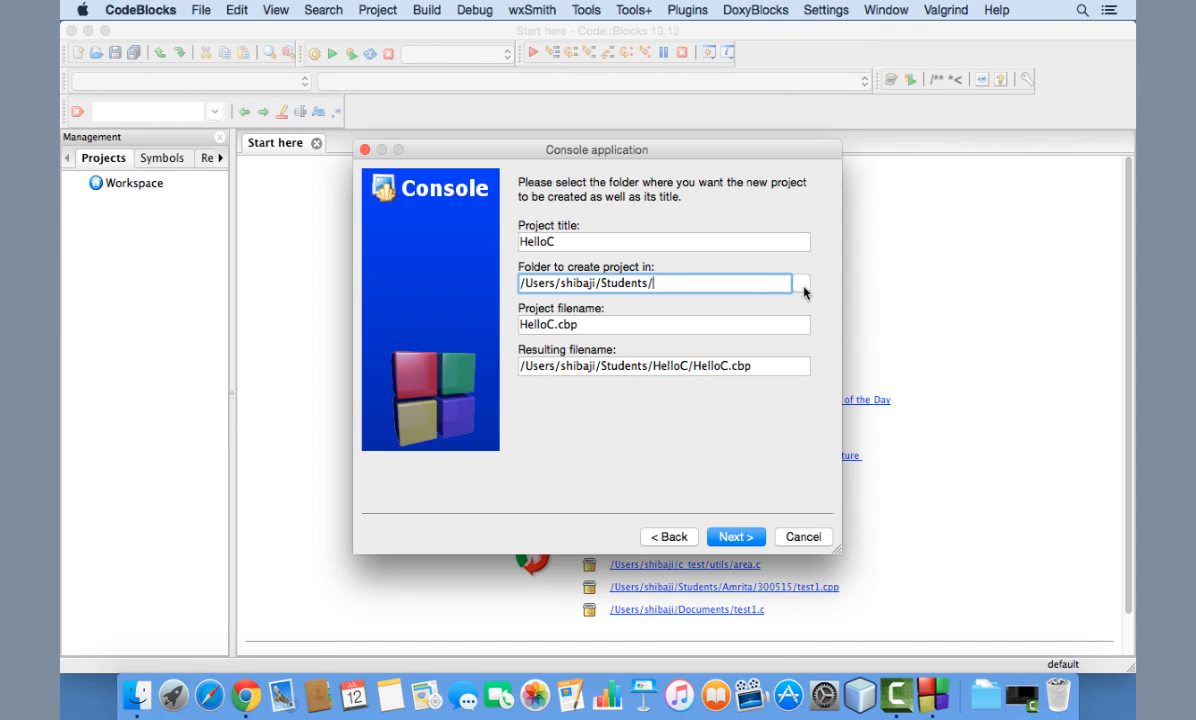
Choose the ccode folder in the home directory as the project location and continue to the compiler settings
{"action": "left_click", "coordinate": [801, 284]}
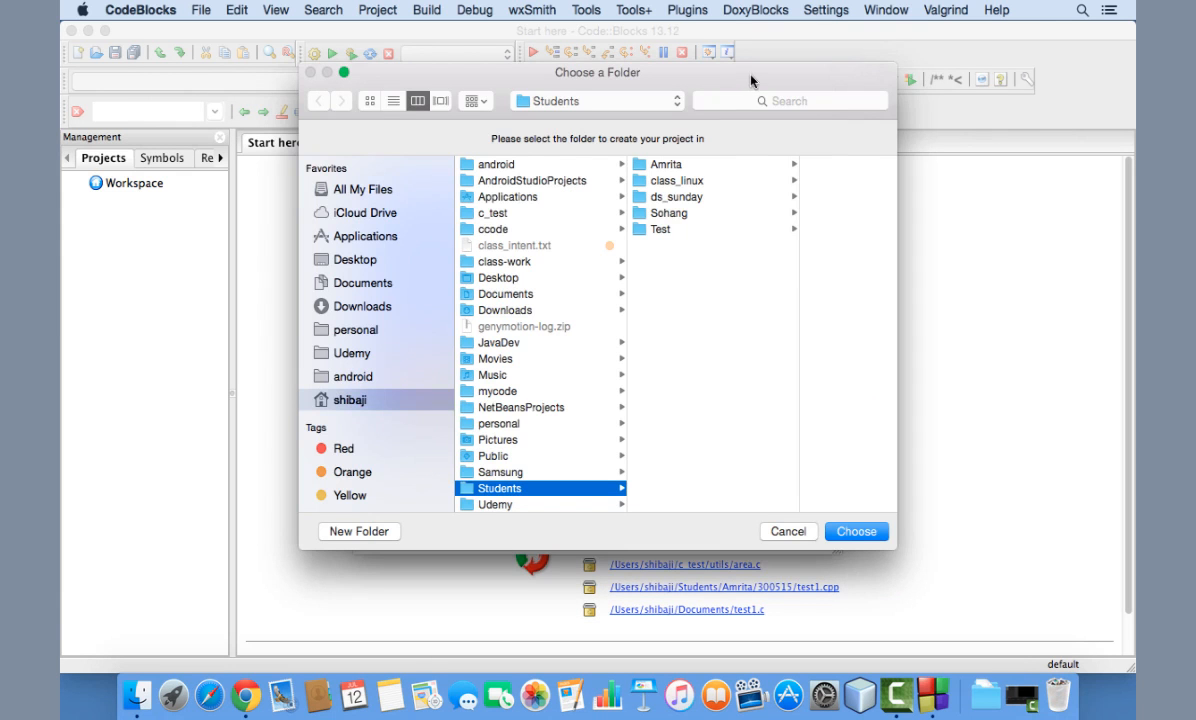
{"action": "left_click_drag", "start_coordinate": [750, 86], "coordinate": [786, 80]}
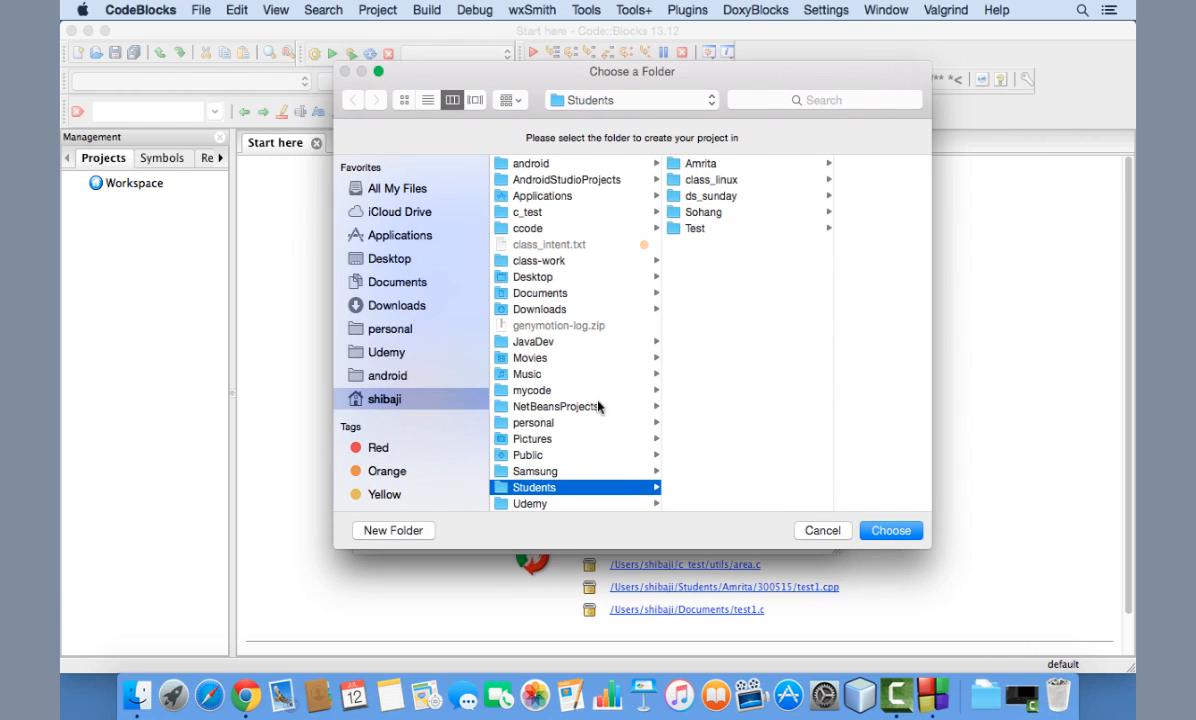
{"action": "left_click", "coordinate": [537, 214]}
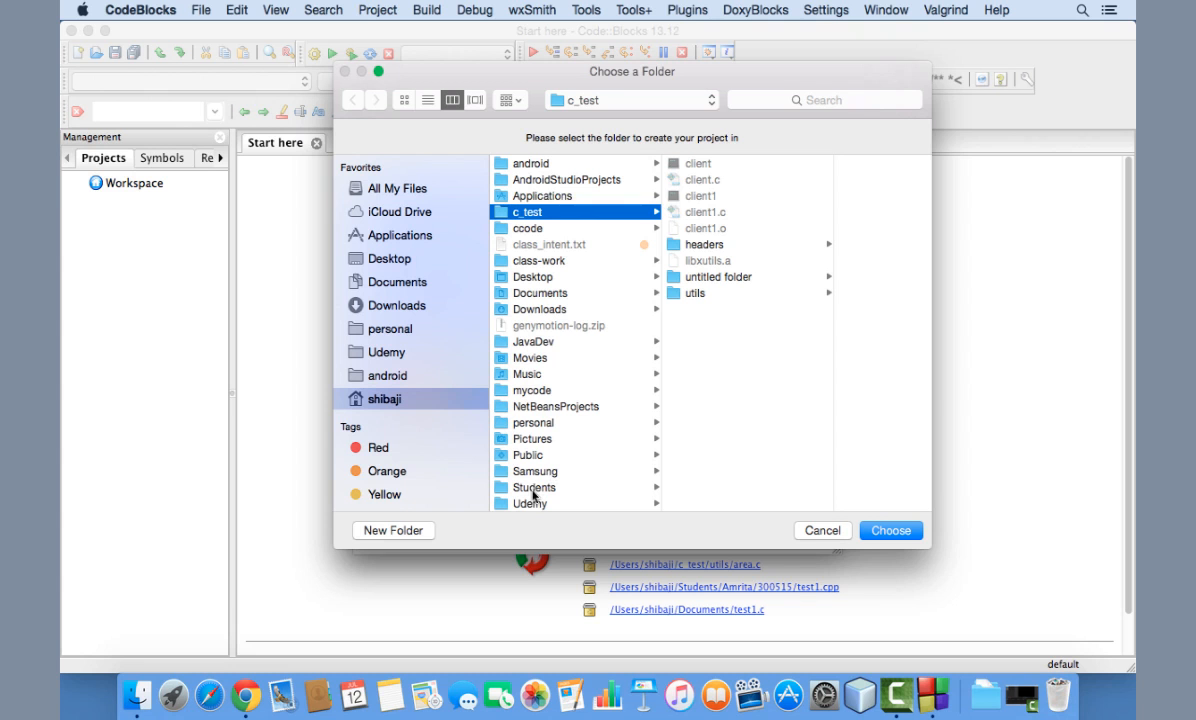
{"action": "left_click", "coordinate": [557, 229]}
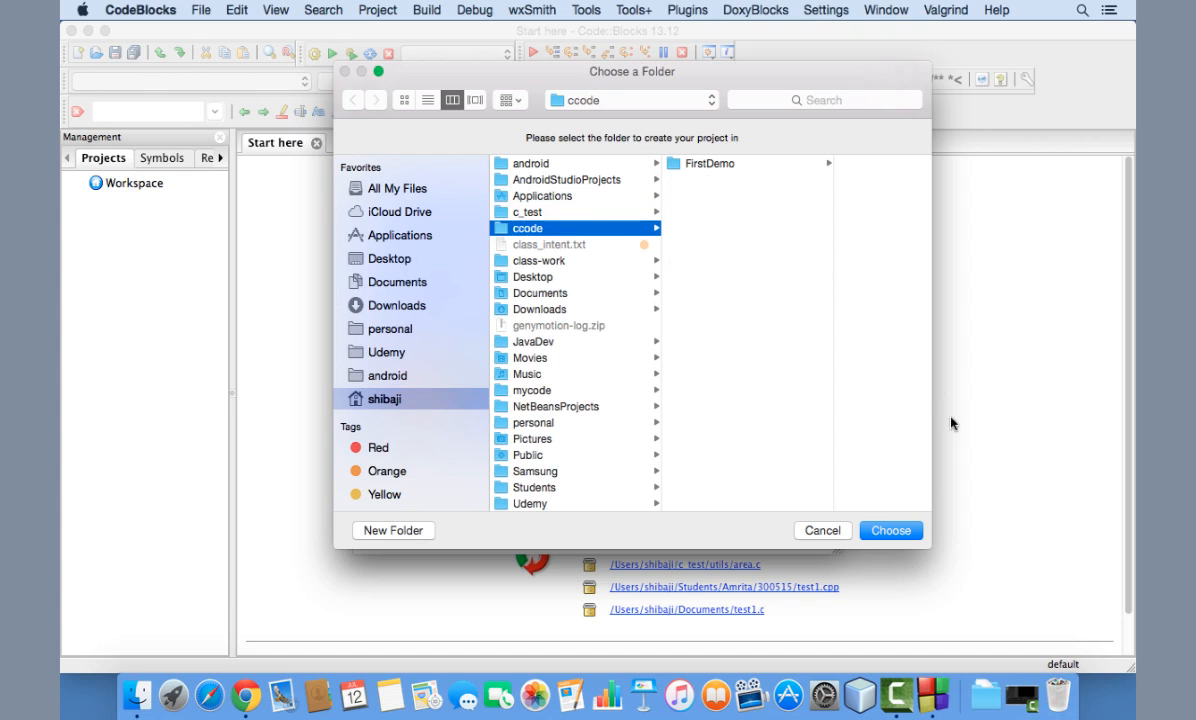
{"action": "left_click", "coordinate": [890, 530]}
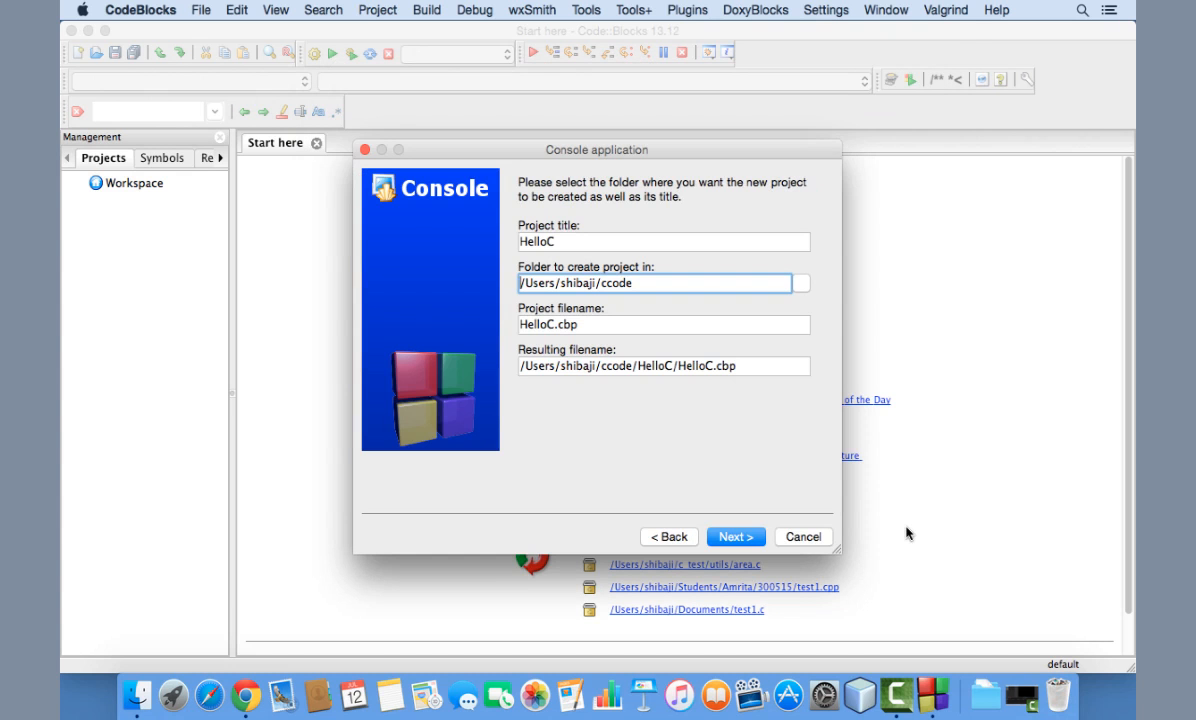
{"action": "left_click", "coordinate": [744, 536]}
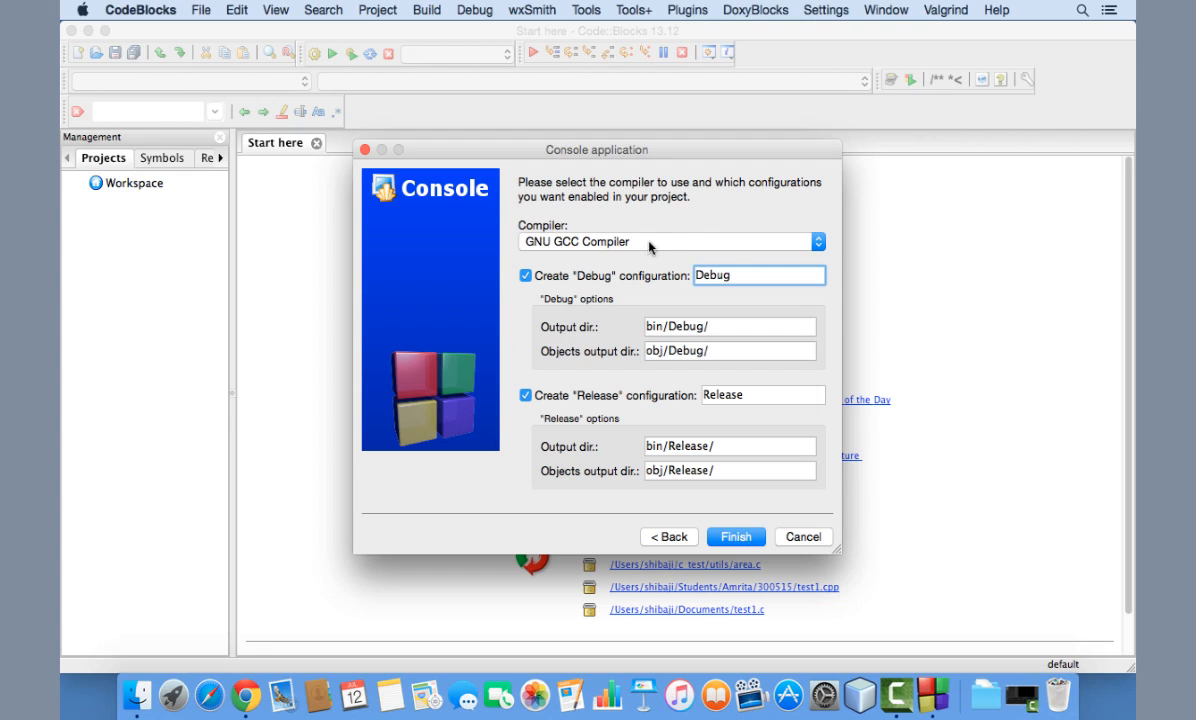
Keep GNU GCC Compiler with the default Debug and Release configurations and finish creating the project
{"action": "left_click", "coordinate": [600, 240]}
{"action": "left_click", "coordinate": [598, 241]}
{"action": "left_click", "coordinate": [735, 539]}
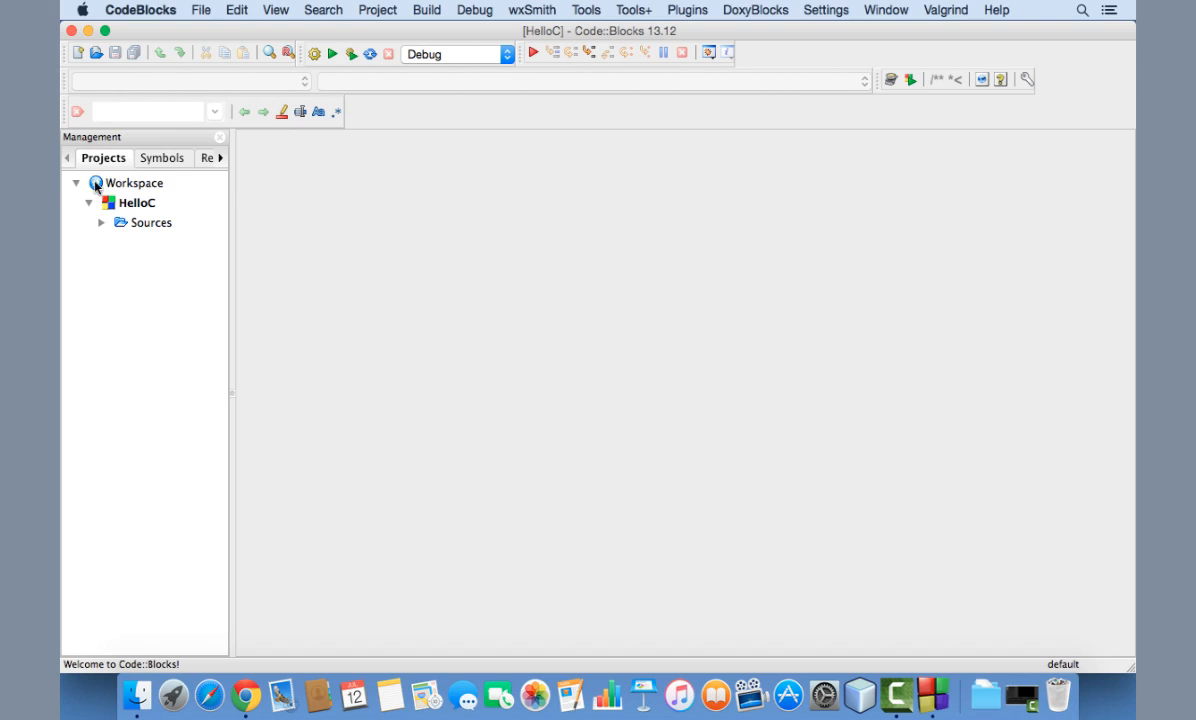
Expand the Sources folder of the HelloC project and open main.c in the editor
{"action": "left_click", "coordinate": [122, 188]}
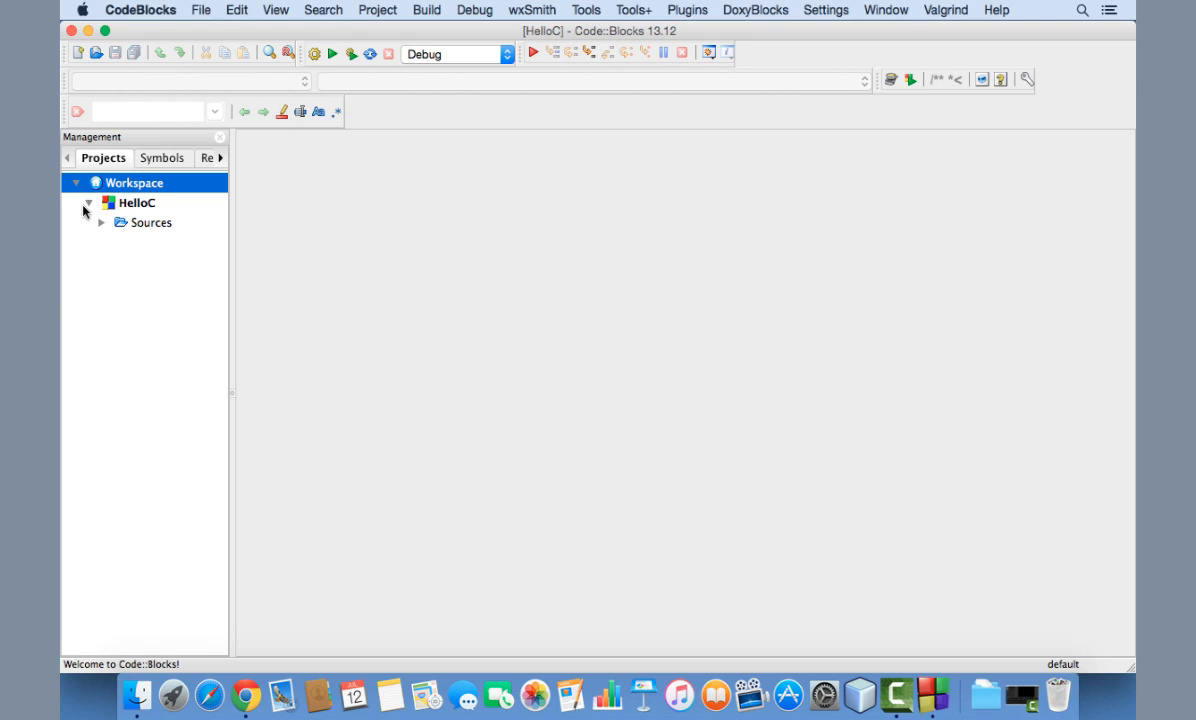
{"action": "left_click", "coordinate": [89, 204]}
{"action": "left_click", "coordinate": [89, 204]}
{"action": "double_click", "coordinate": [133, 228]}
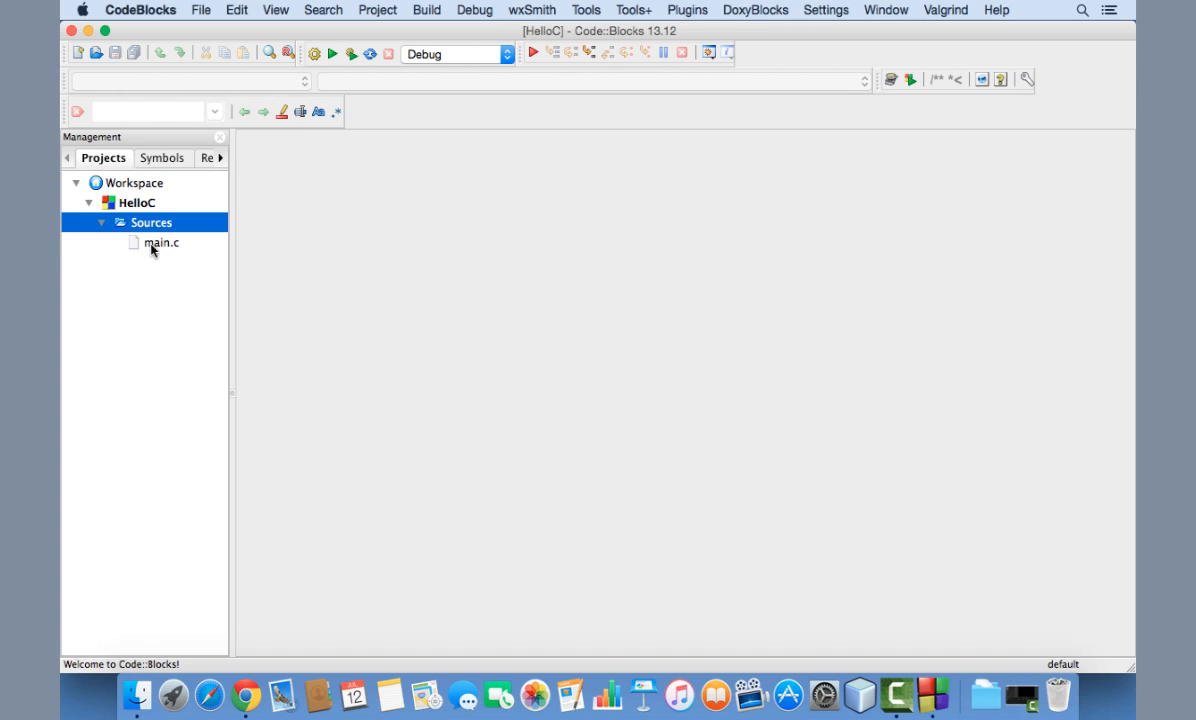
{"action": "double_click", "coordinate": [151, 244]}
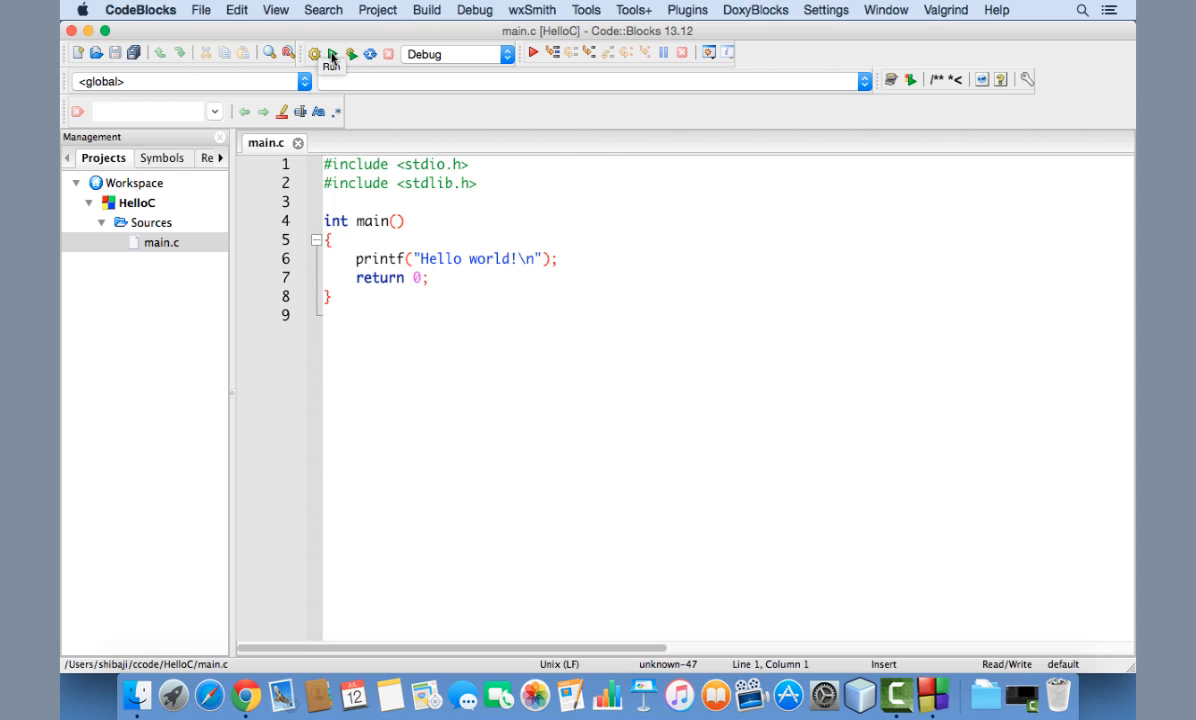
Build and run the HelloC project and highlight the program's printed line in the console window
{"action": "left_click", "coordinate": [428, 11]}
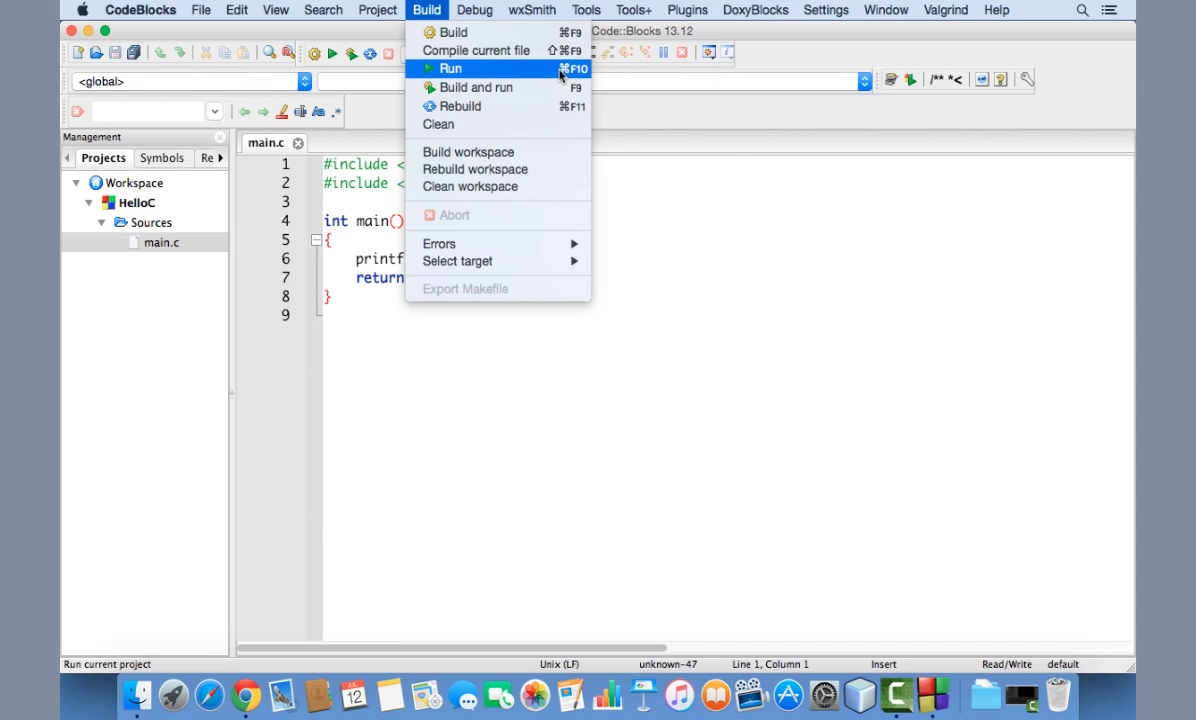
{"action": "left_click", "coordinate": [510, 90]}
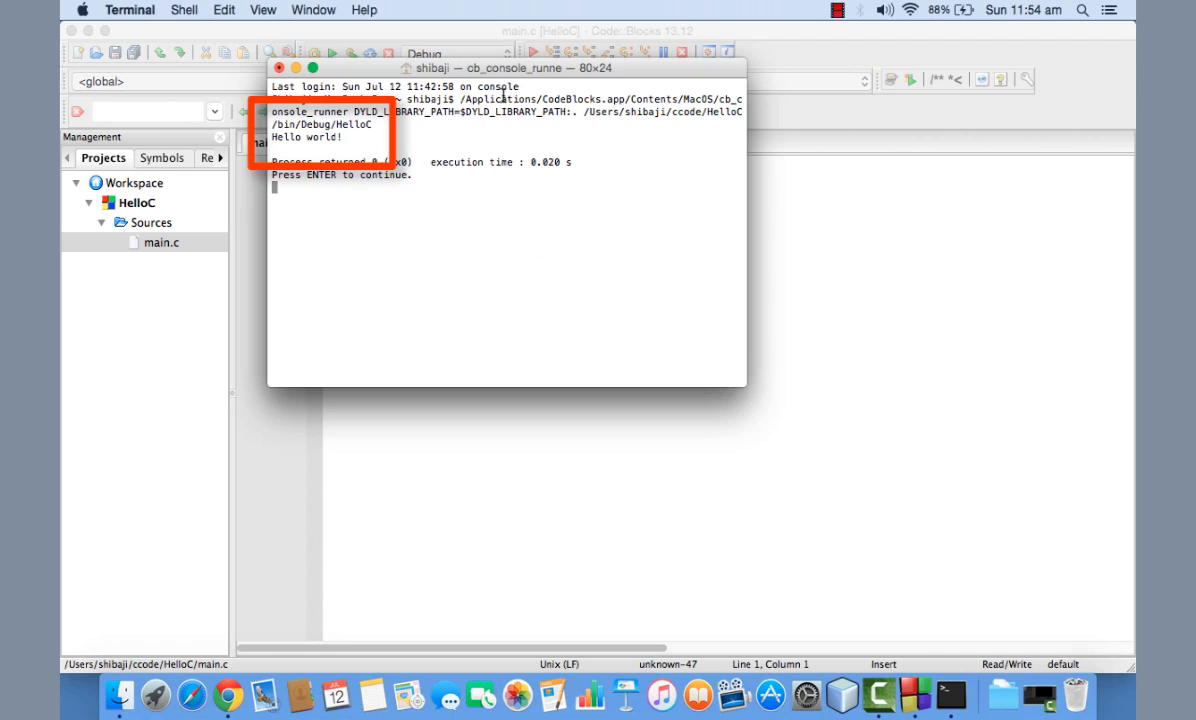
{"action": "left_click_drag", "start_coordinate": [342, 136], "coordinate": [274, 140]}
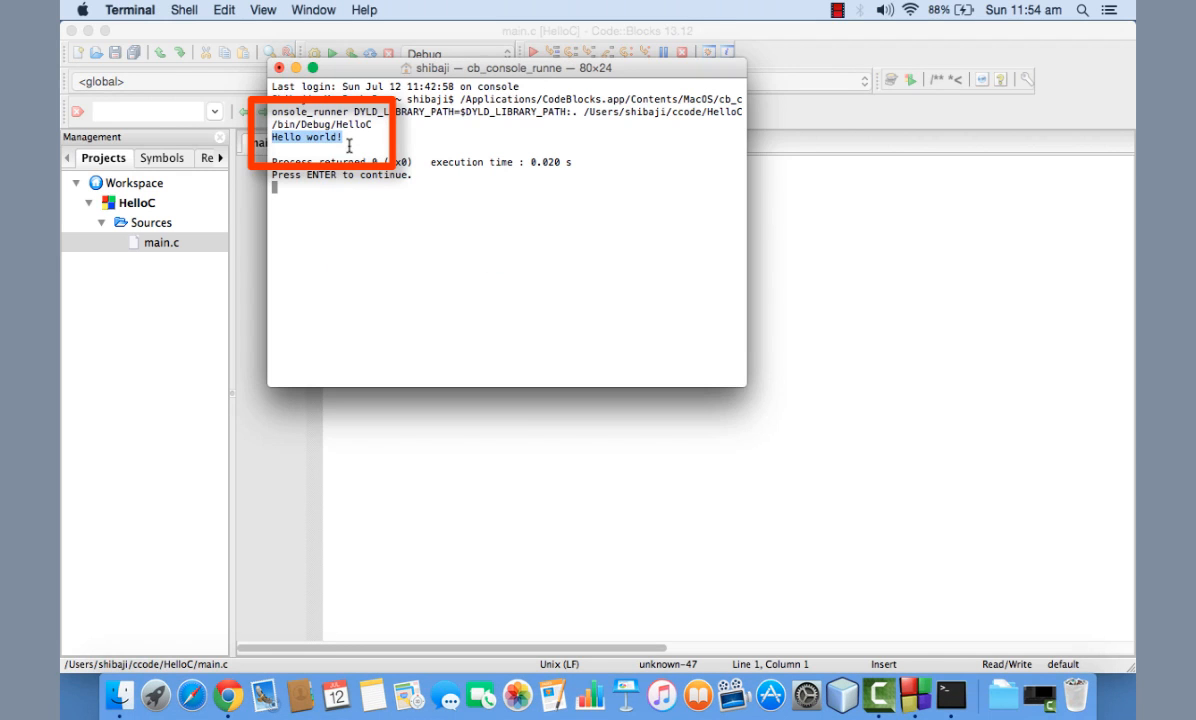
{"action": "left_click_drag", "start_coordinate": [447, 68], "coordinate": [532, 128]}
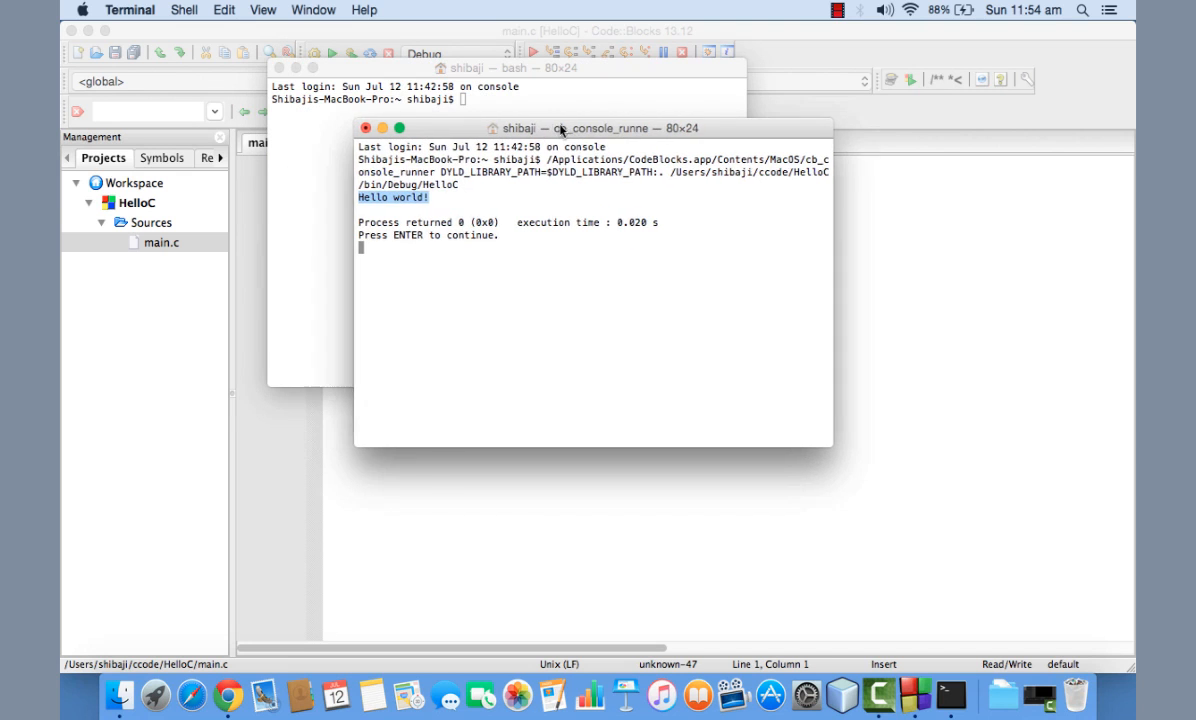
{"action": "mouse_move", "coordinate": [560, 128]}
{"action": "left_mouse_down"}
{"action": "mouse_move", "coordinate": [635, 160]}
{"action": "mouse_move", "coordinate": [583, 122]}
{"action": "left_mouse_up"}
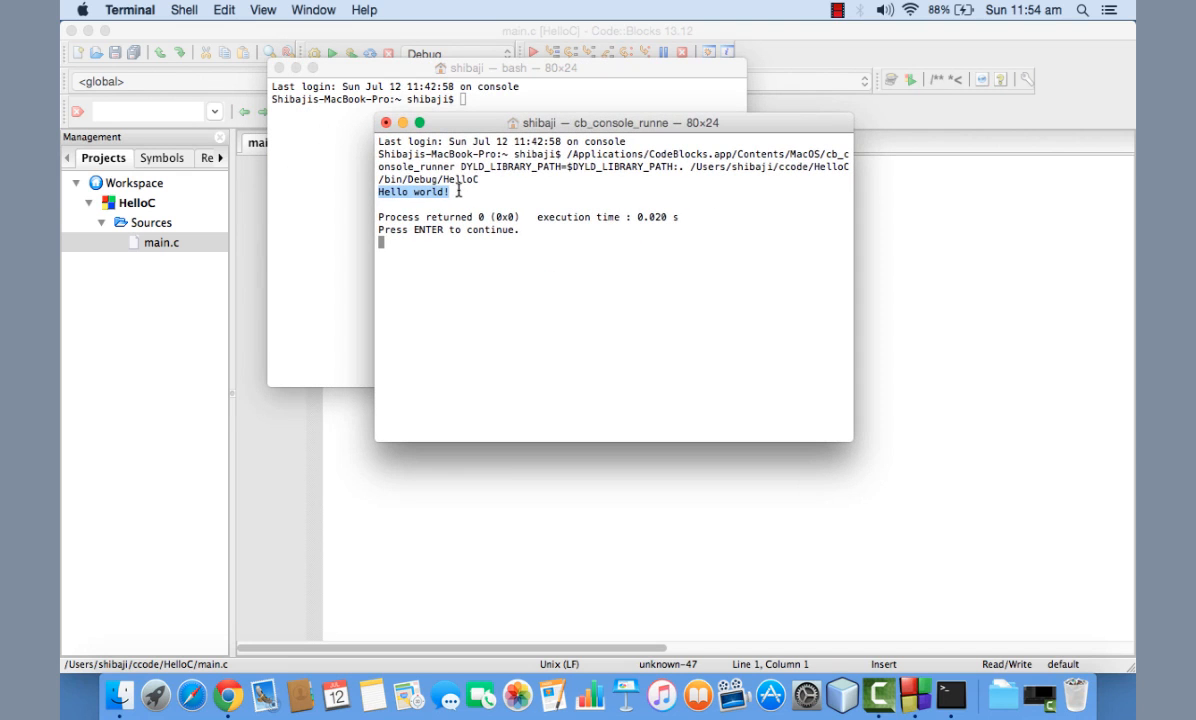
{"action": "left_click_drag", "start_coordinate": [459, 191], "coordinate": [375, 188]}
Close the program's console window, terminating its process, and minimize the remaining Terminal window
{"action": "left_click", "coordinate": [386, 122]}
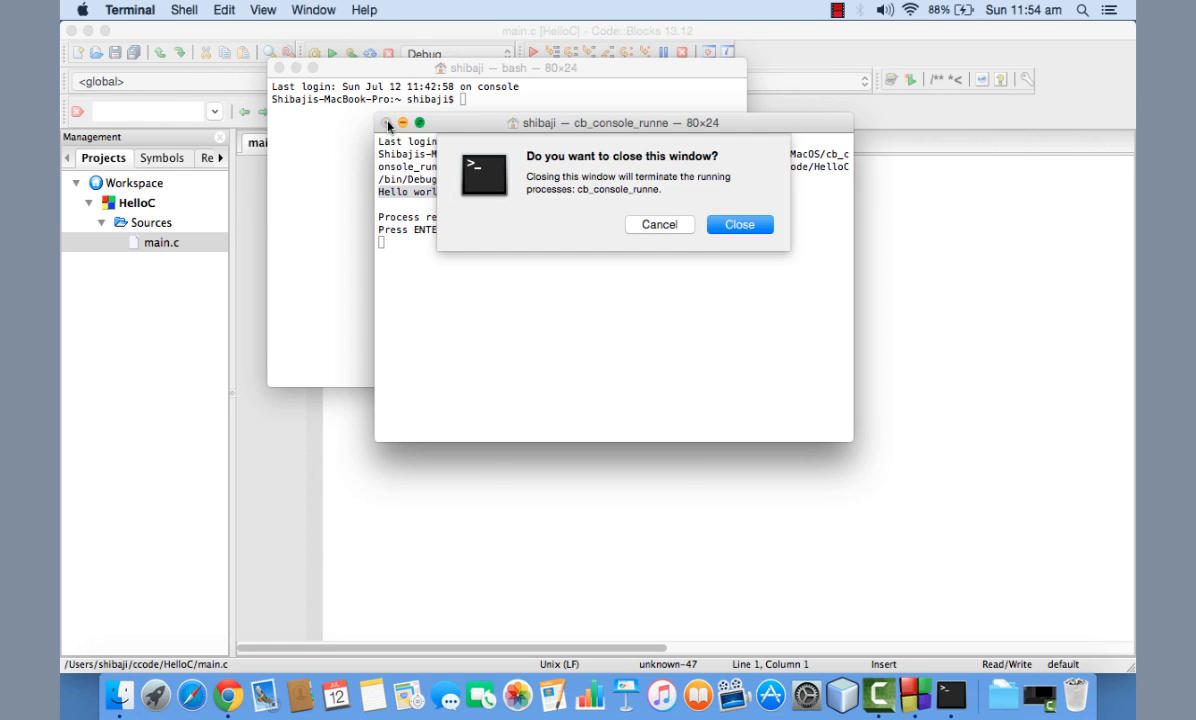
{"action": "left_click", "coordinate": [750, 228]}
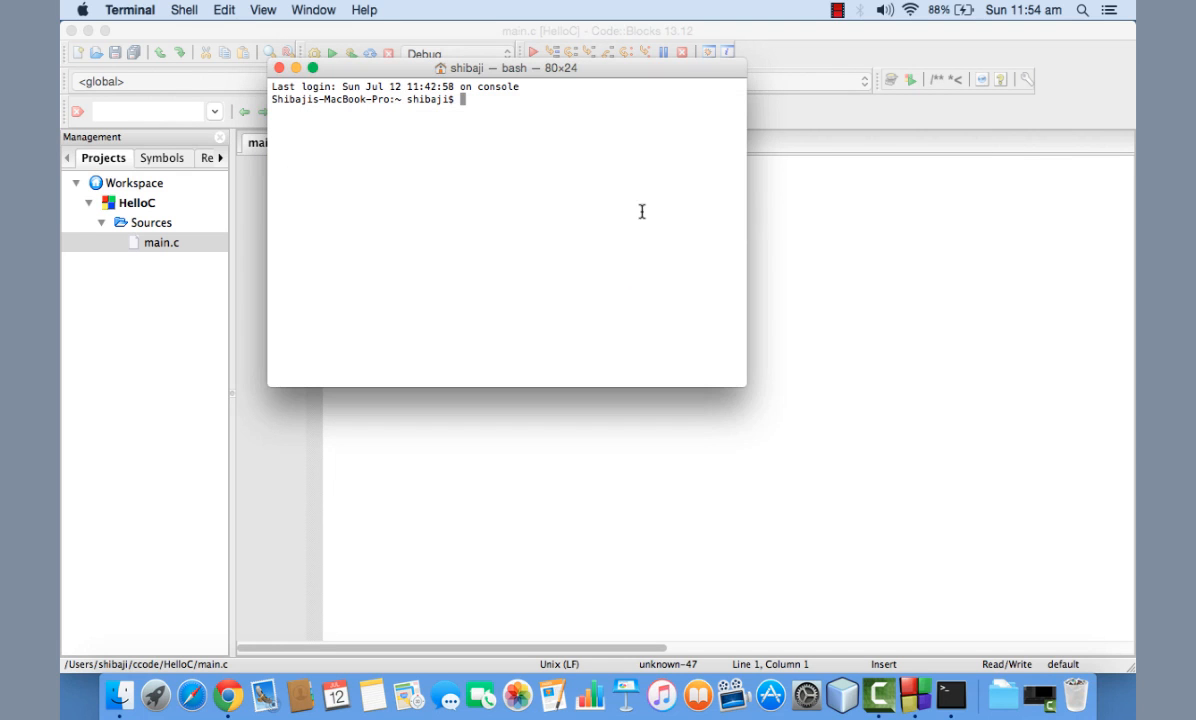
{"action": "left_click", "coordinate": [295, 63]}
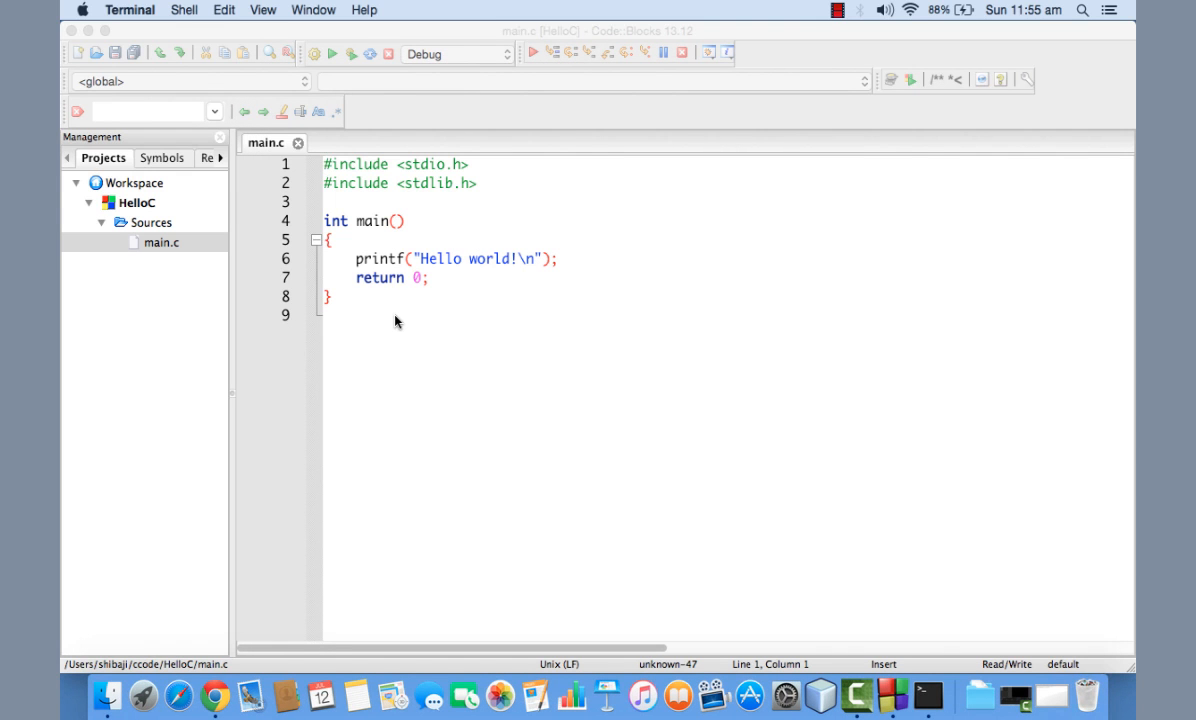